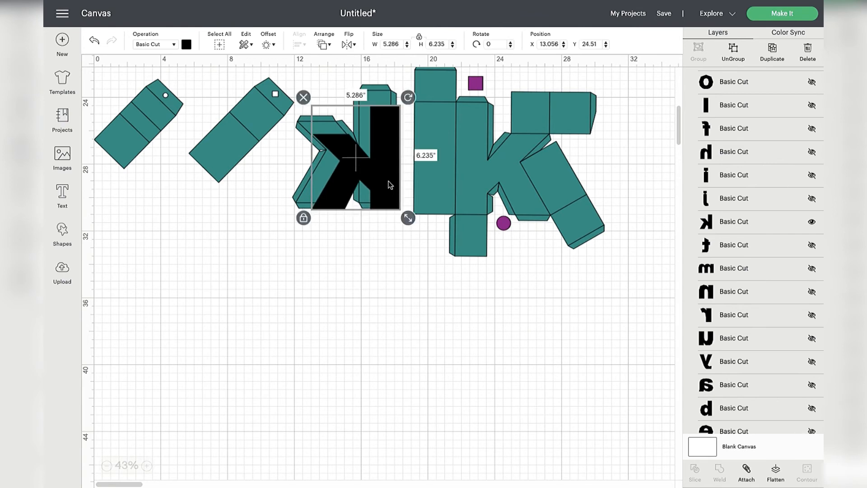
Step: Enlarge the black k overlay to about 5.534 × 6.527 in and move it below the teal backward k
left_click_drag(388, 184, 378, 172)
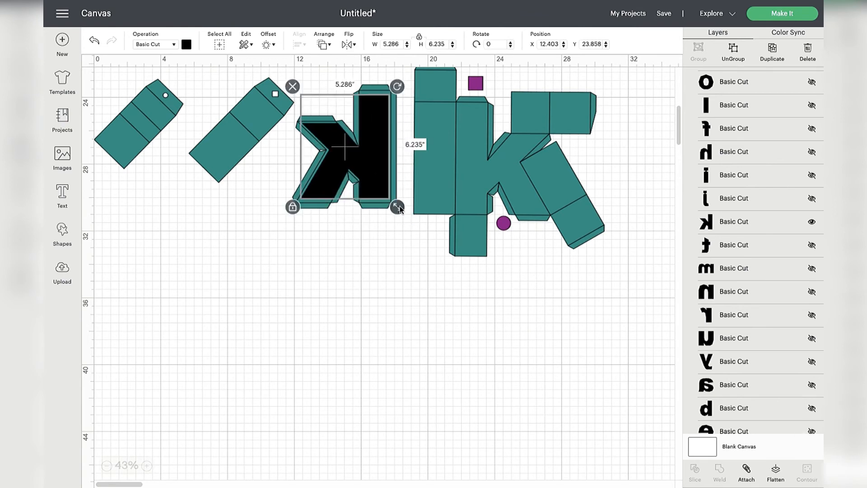
left_click_drag(398, 207, 406, 217)
left_click_drag(386, 187, 392, 204)
left_click_drag(377, 185, 383, 322)
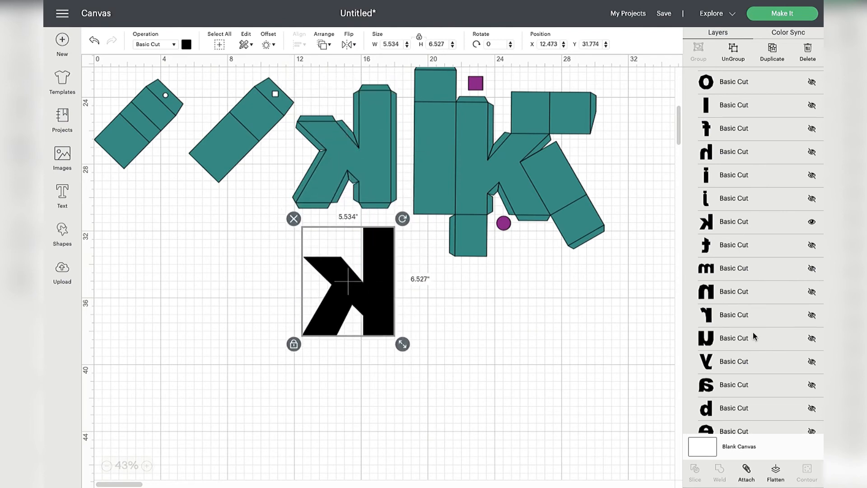
Step: Collapse the Lowercase Overlays layer group and check the size of the teal backward k's line layer
scroll(718, 136, "up", 5)
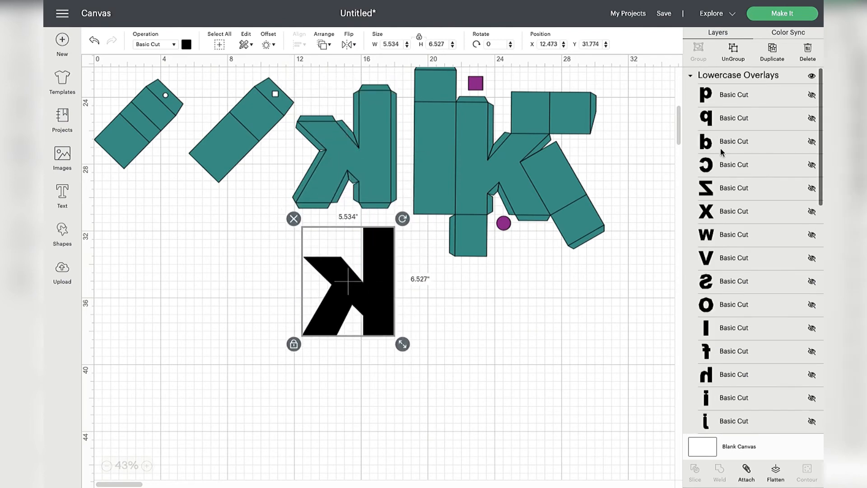
left_click(690, 77)
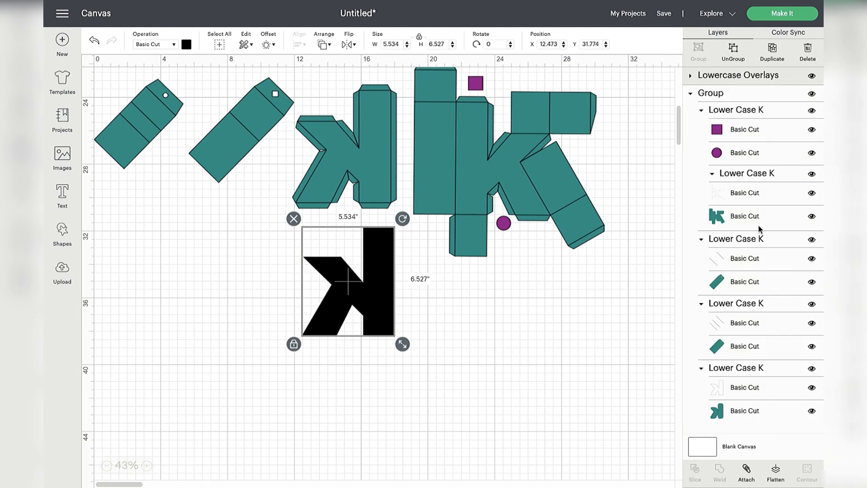
left_click(743, 388)
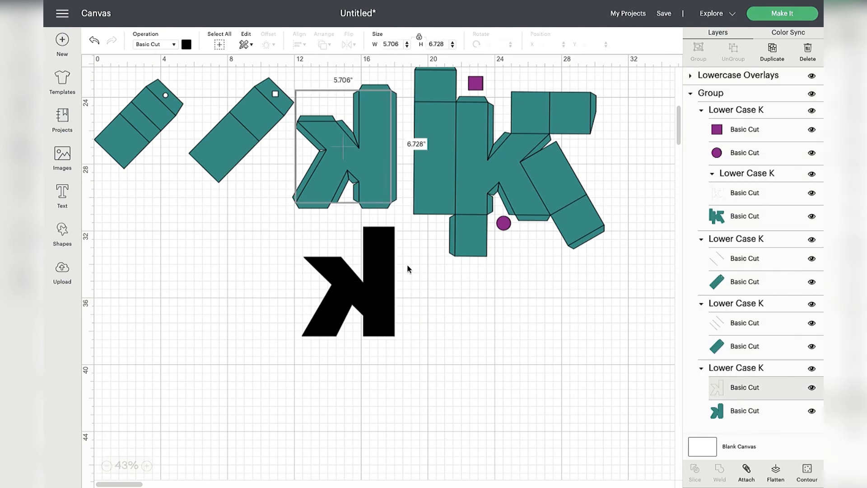
Step: Set the black k overlay's height to 6.728 in and shift it slightly lower on the canvas
left_click(391, 307)
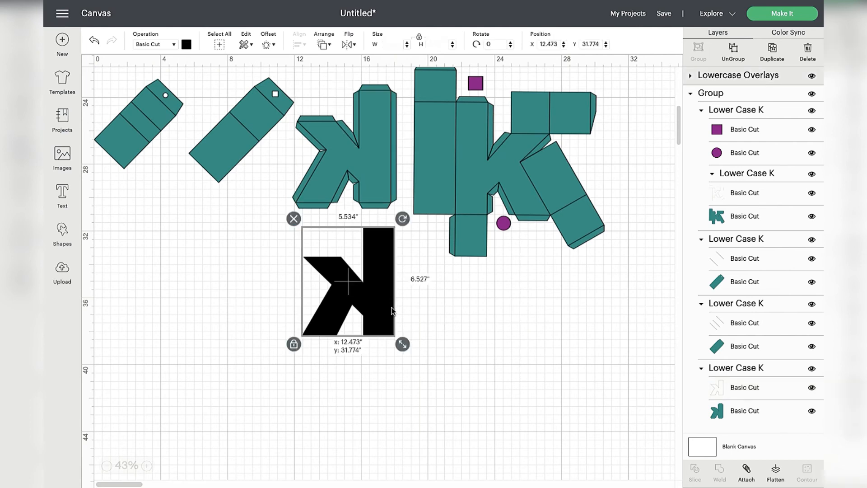
left_click(442, 42)
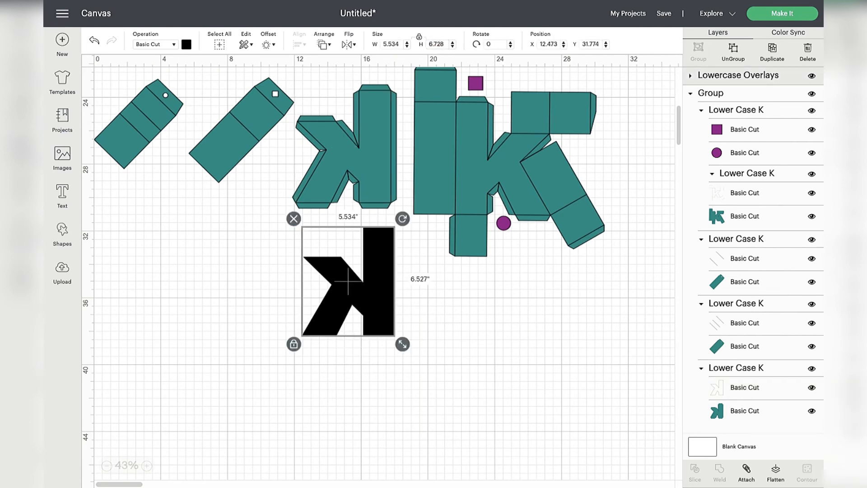
type("6.728")
key("Return")
left_click_drag(369, 313, 359, 334)
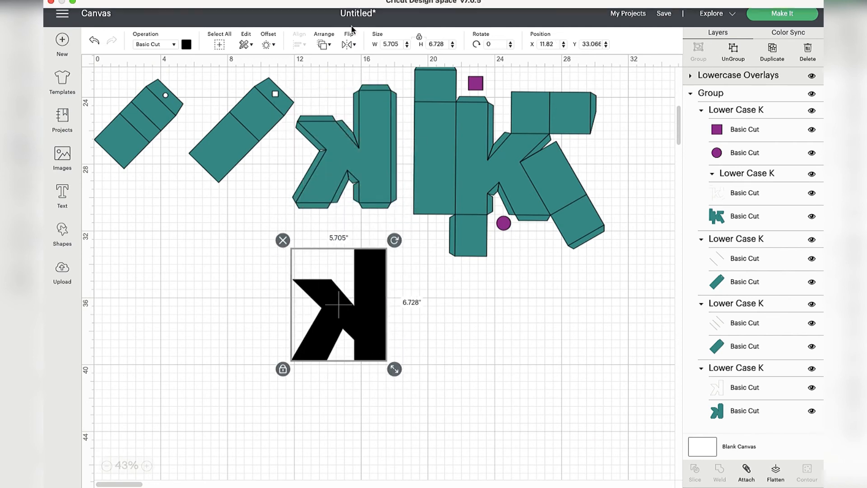
Step: Flip the black k overlay horizontally and reposition it in the empty area below the teal pieces
left_click(349, 44)
left_click(362, 64)
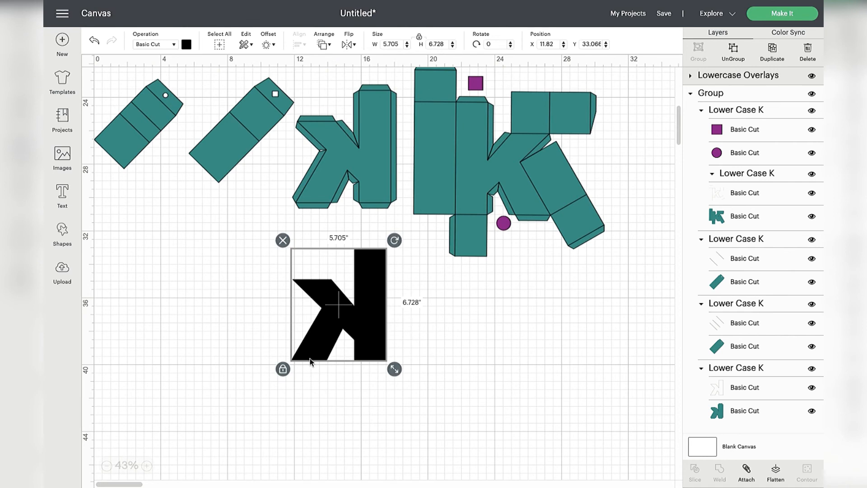
left_click(349, 43)
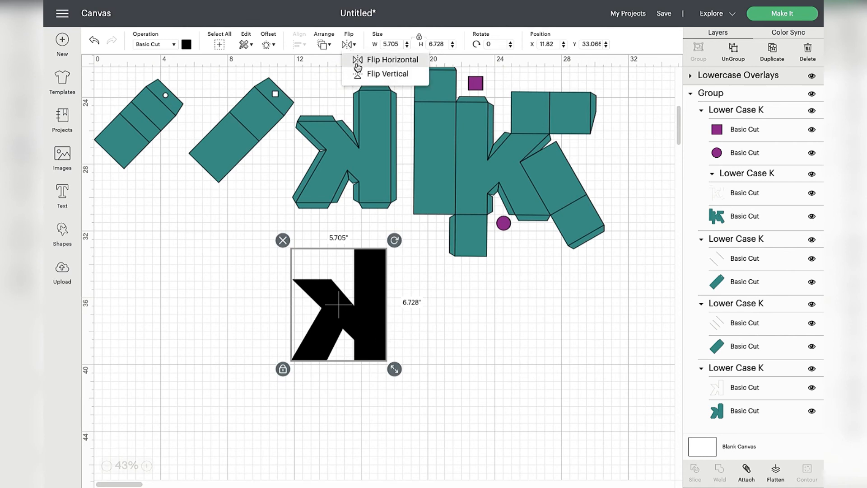
left_click(356, 64)
left_click_drag(130, 333, 319, 316)
left_click_drag(342, 276, 345, 302)
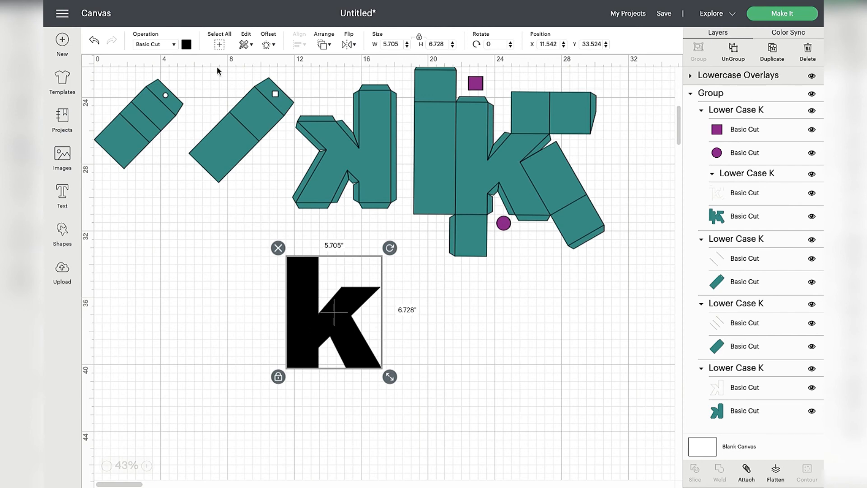
Step: Create an inward offset of the black k with a distance of -0.2 in
left_click(269, 44)
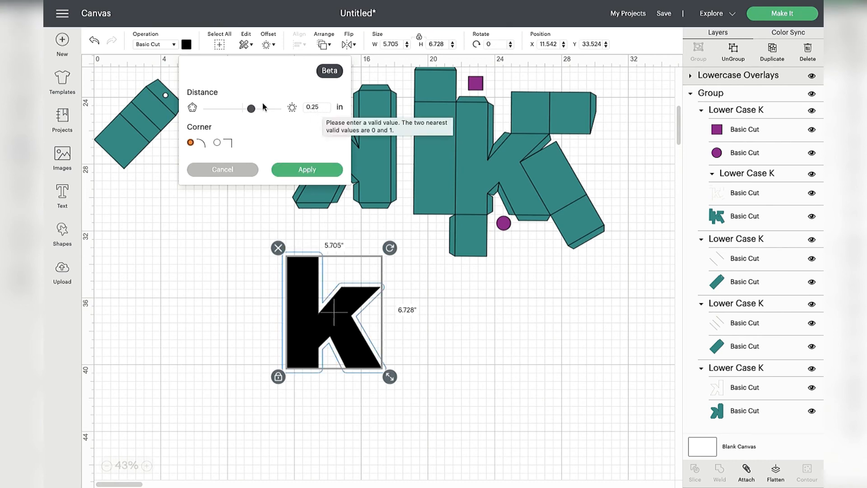
left_click(239, 109)
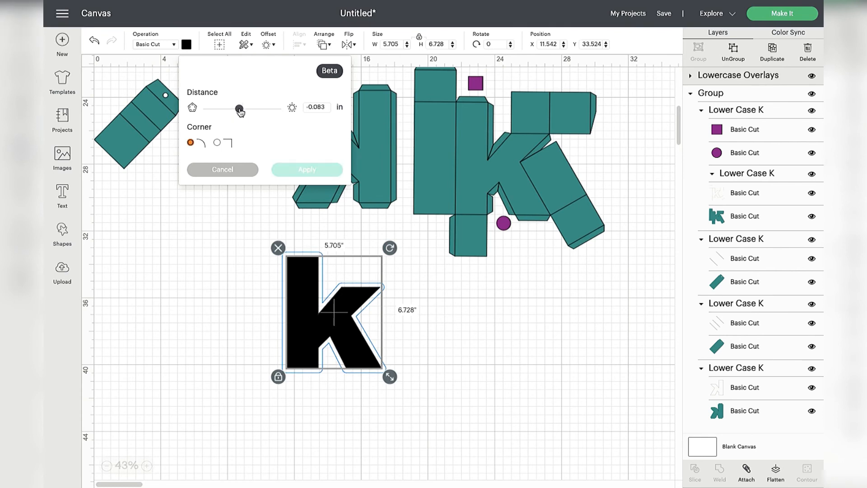
left_click(324, 107)
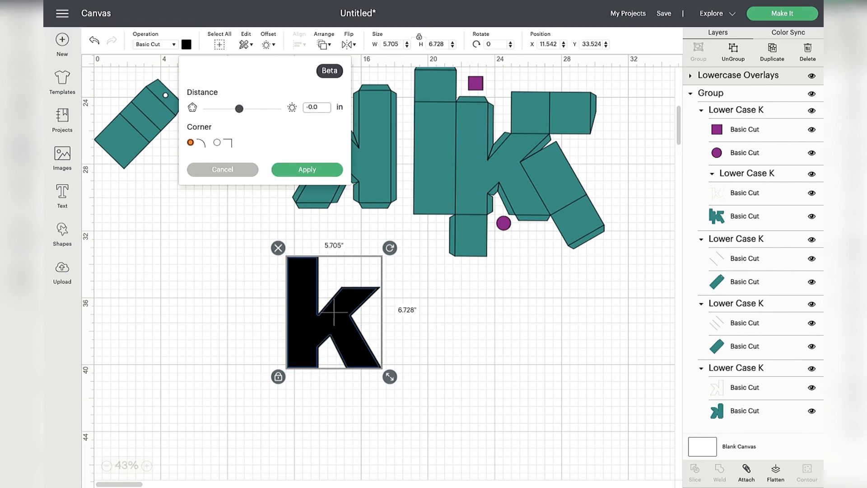
key("BackSpace")
key("BackSpace")
key("BackSpace")
type("1")
left_click(299, 124)
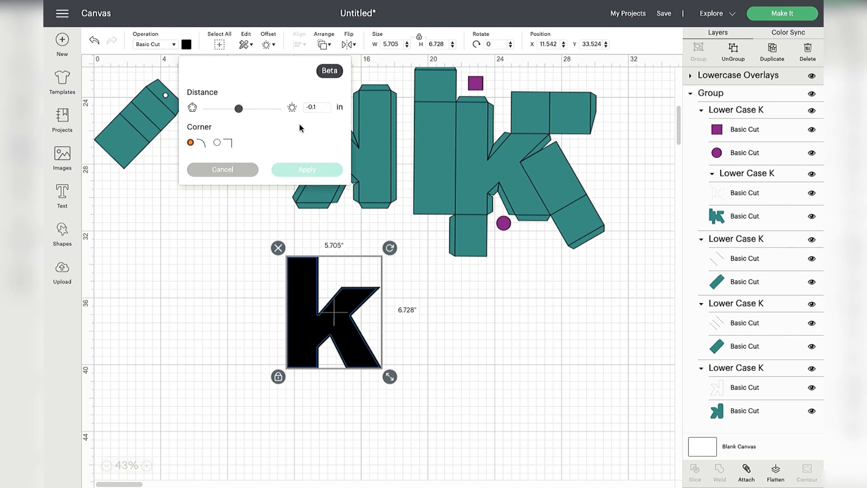
left_click(325, 108)
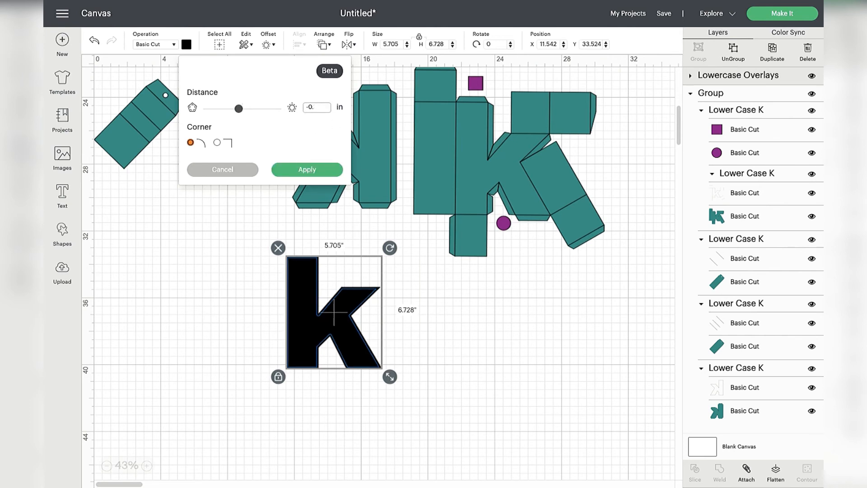
type("2")
left_click(285, 121)
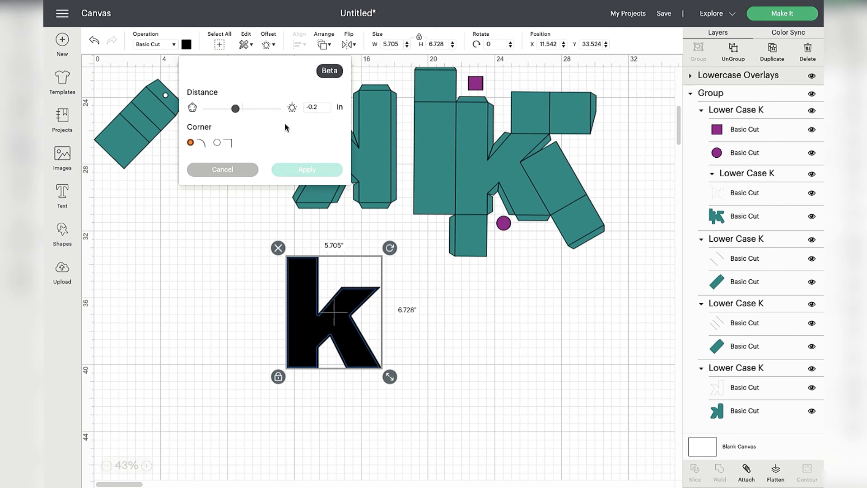
left_click(298, 173)
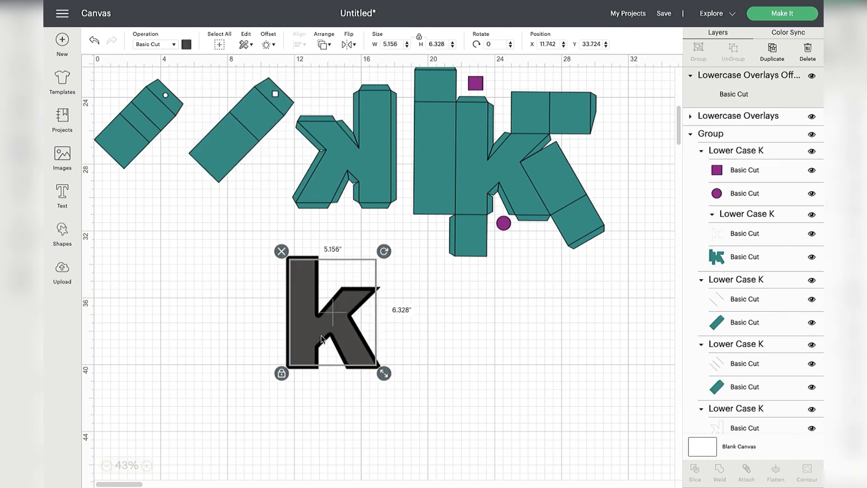
Step: Create a second inward offset of -0.15 in from the dark gray k
left_click(269, 44)
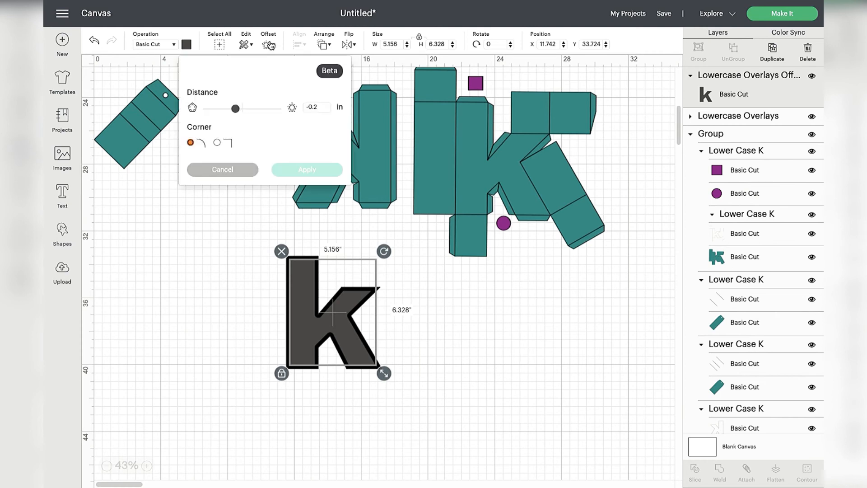
left_click(323, 107)
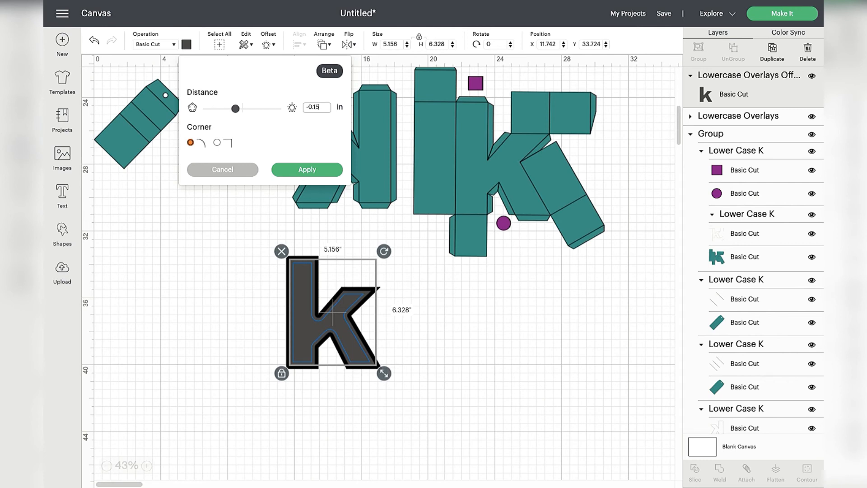
left_click(310, 141)
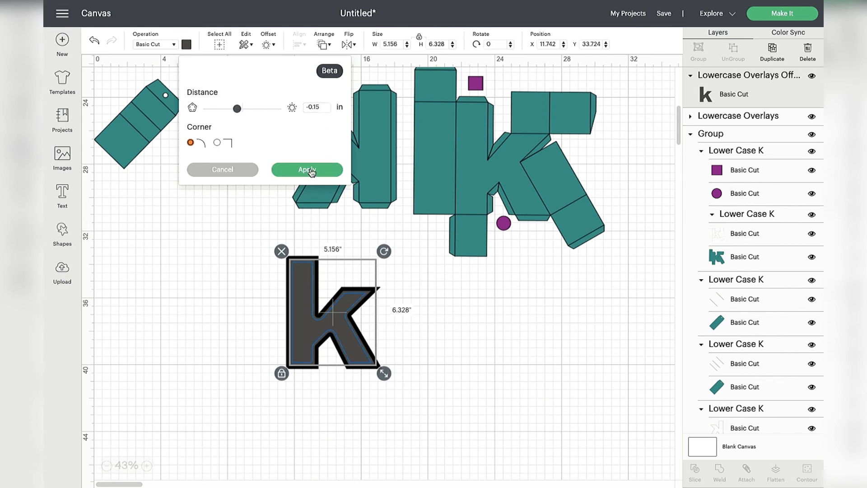
left_click(310, 171)
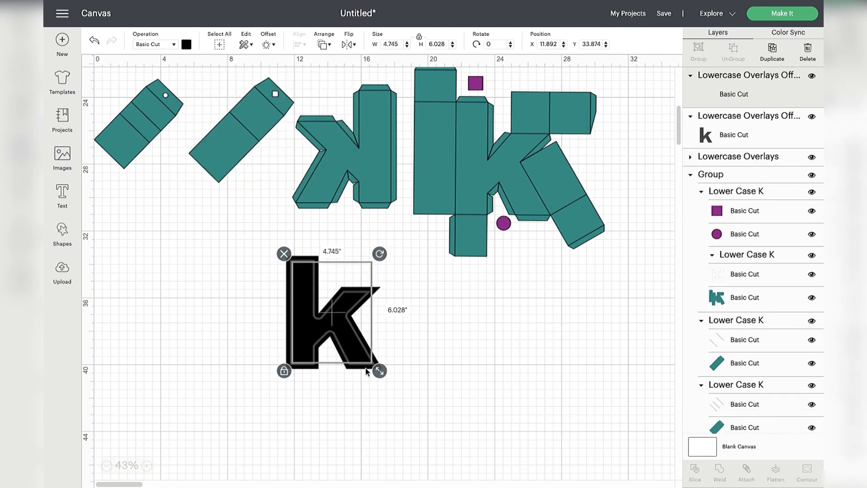
Step: Change the material color of the innermost k offset to white
scroll(338, 335, "up", 1)
scroll(338, 338, "down", 1)
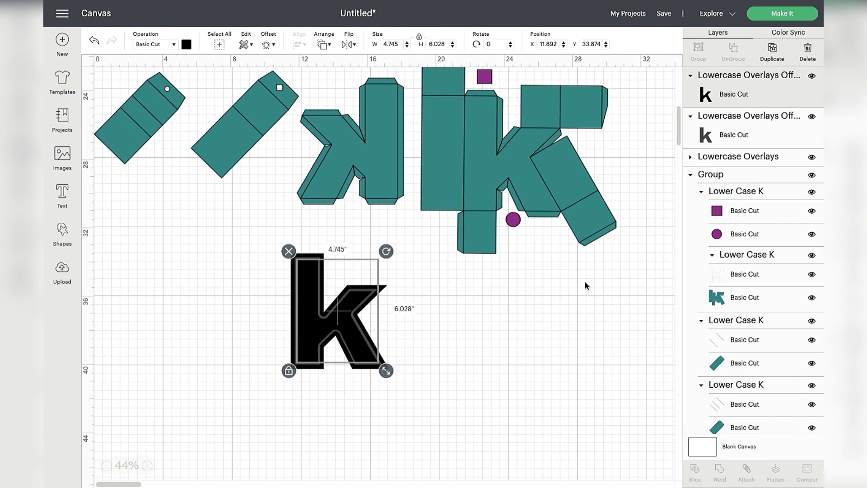
left_click(186, 44)
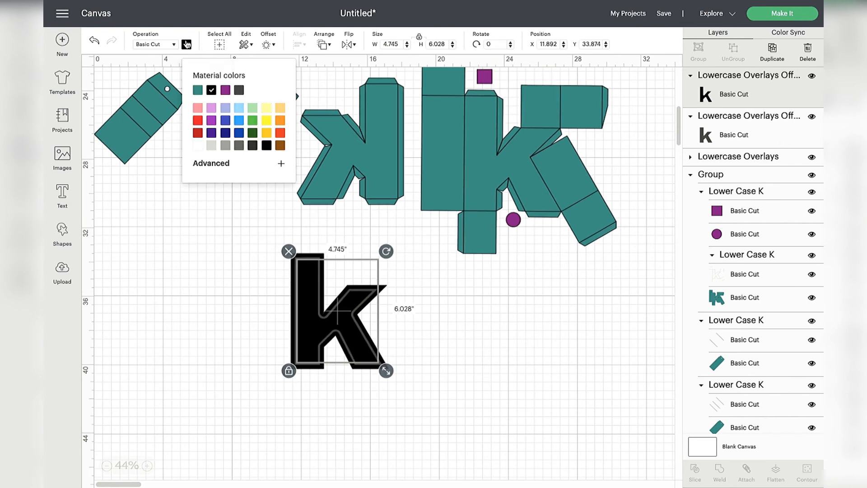
left_click(198, 145)
left_click(390, 310)
left_click(319, 316)
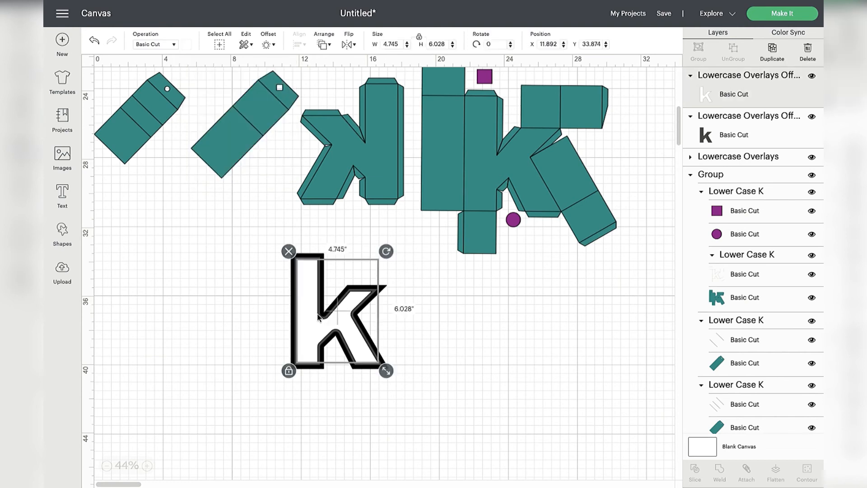
mouse_move(316, 324)
left_mouse_down()
mouse_move(339, 334)
mouse_move(304, 320)
mouse_move(314, 326)
left_mouse_up()
key("ctrl+z")
key("ctrl+z")
key("ctrl+z")
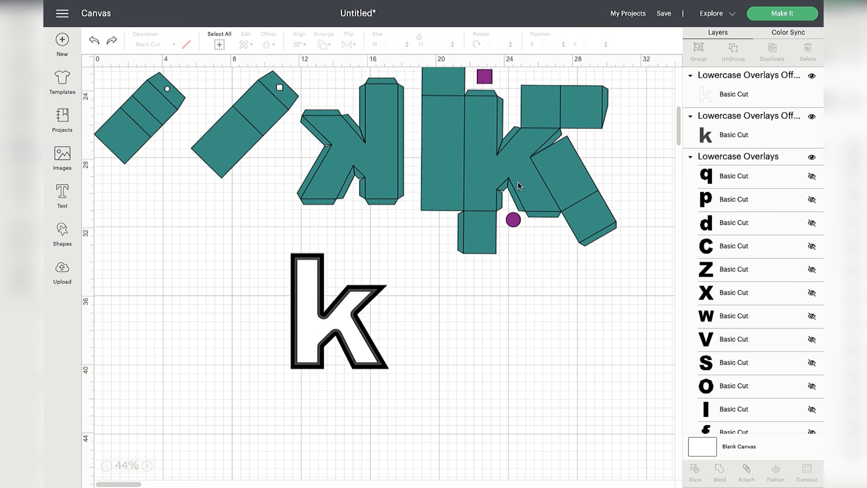
Step: Collapse the Lowercase Overlays layer group again and select the layered k on the canvas
left_click(700, 156)
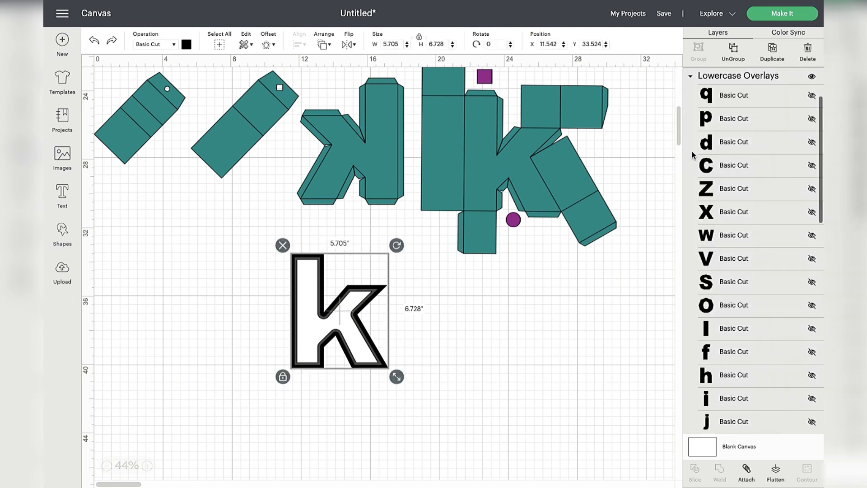
left_click(691, 78)
left_click(462, 316)
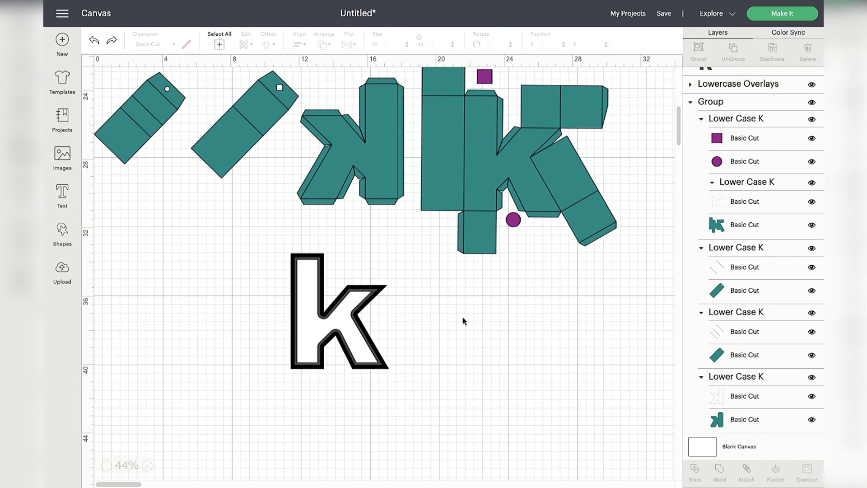
left_click(333, 326)
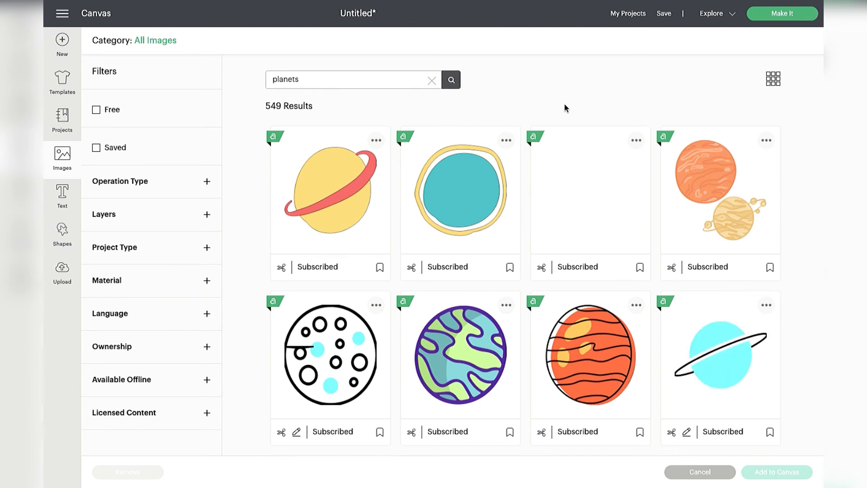
Step: Look through the planets image results for a watercolor space scene to fill the letter k
scroll(452, 287, "down", 3)
scroll(451, 288, "down", 8)
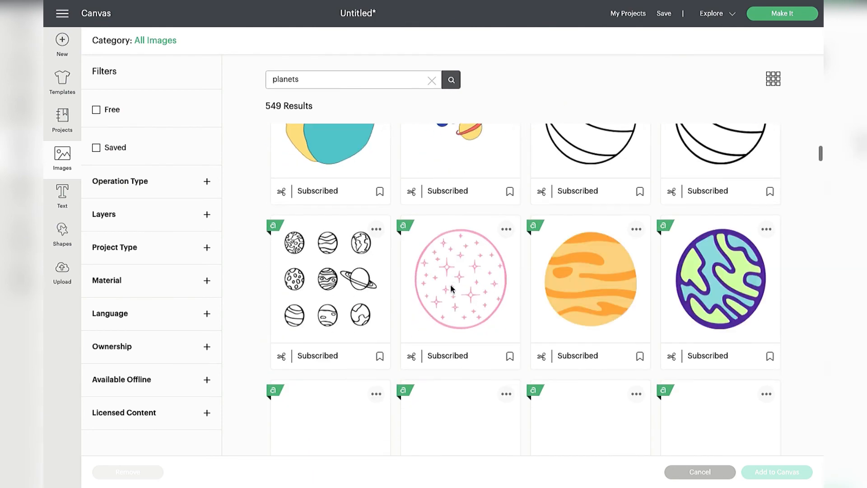
scroll(451, 289, "down", 3)
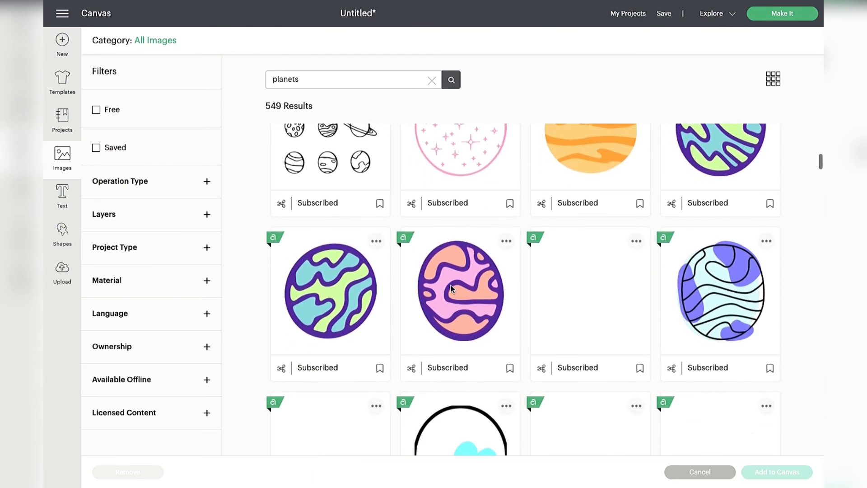
scroll(451, 288, "down", 2)
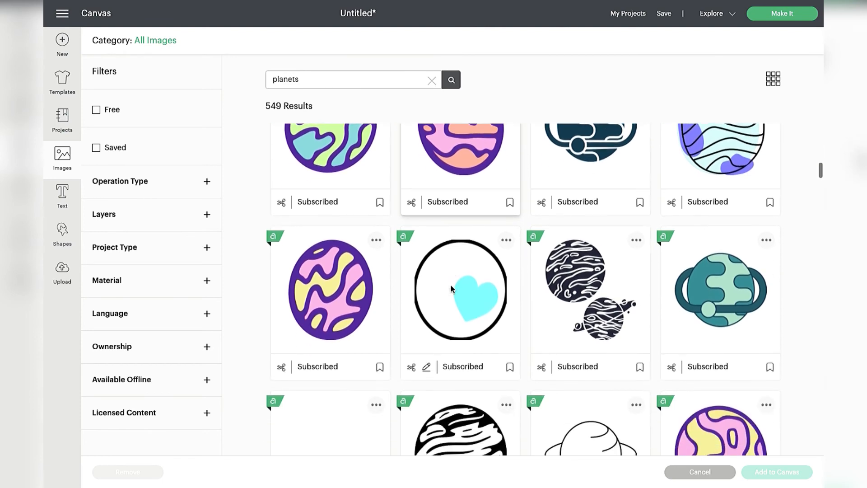
scroll(451, 289, "down", 1)
scroll(451, 288, "down", 1)
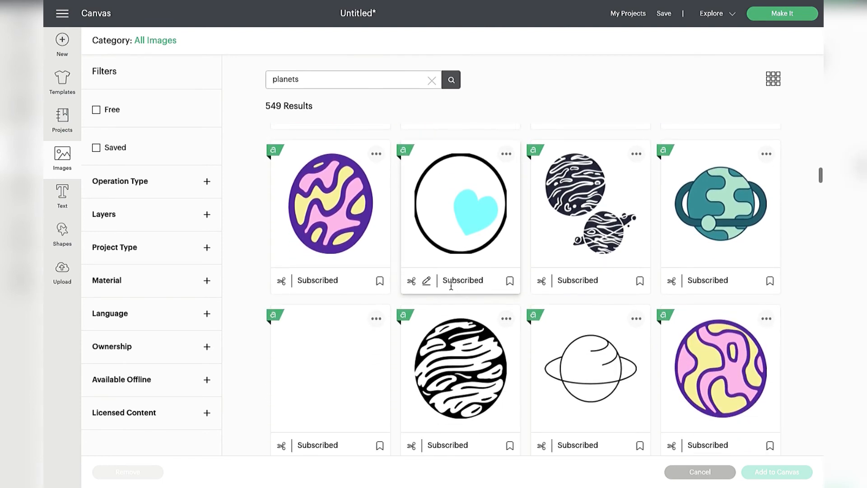
scroll(451, 288, "down", 2)
scroll(451, 288, "down", 5)
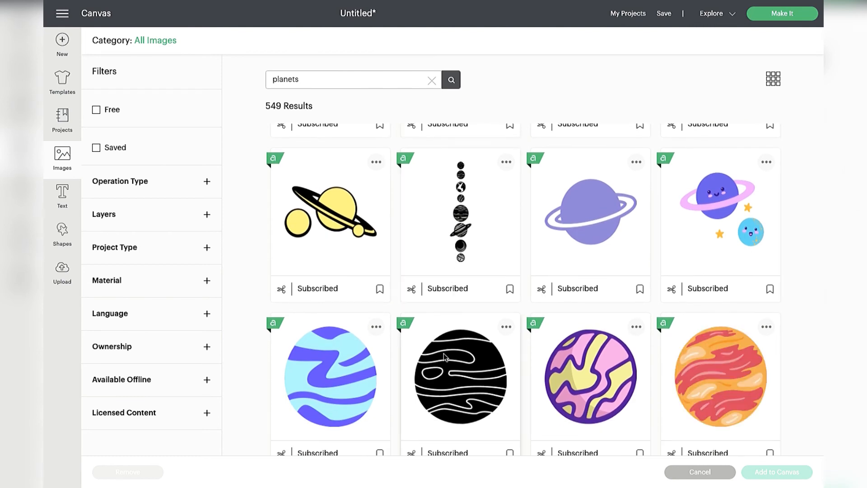
scroll(443, 356, "down", 8)
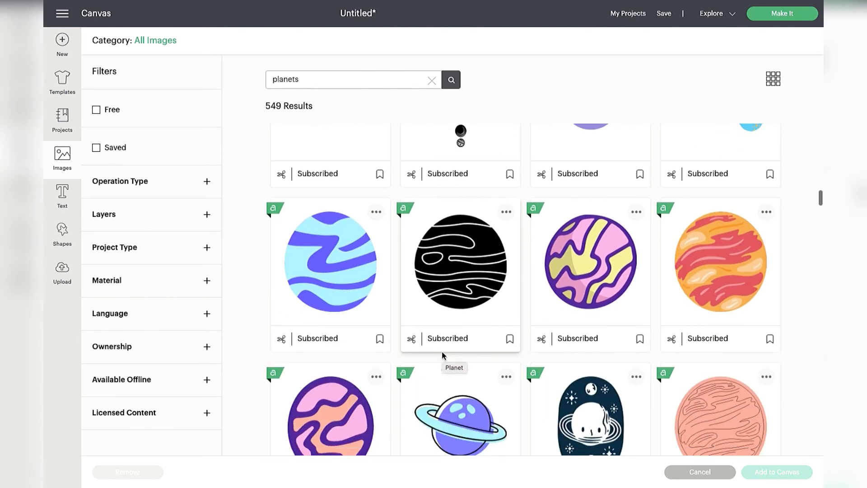
scroll(443, 355, "down", 2)
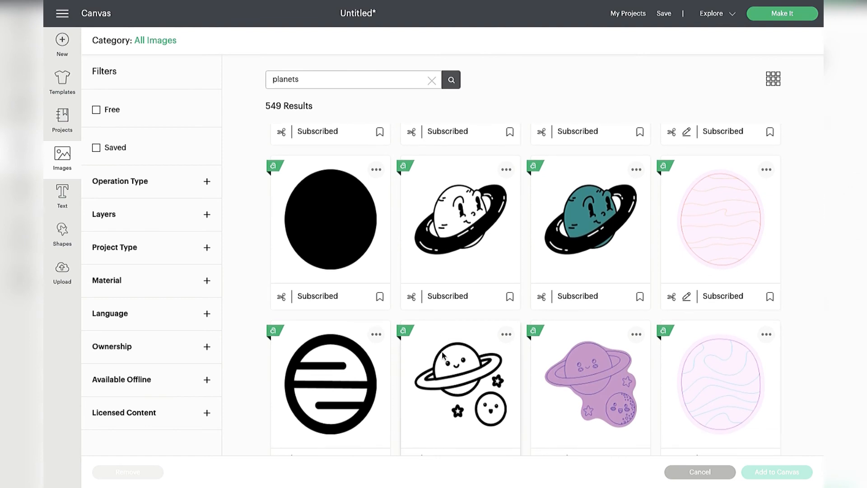
scroll(442, 355, "down", 5)
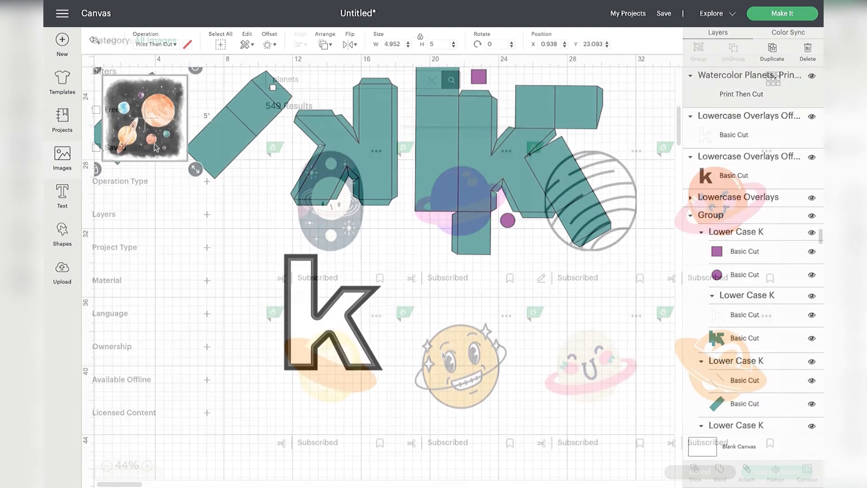
Step: Place the watercolor planets image beside the layered k and enlarge it to slightly more than the letter's height
left_click_drag(154, 145, 201, 290)
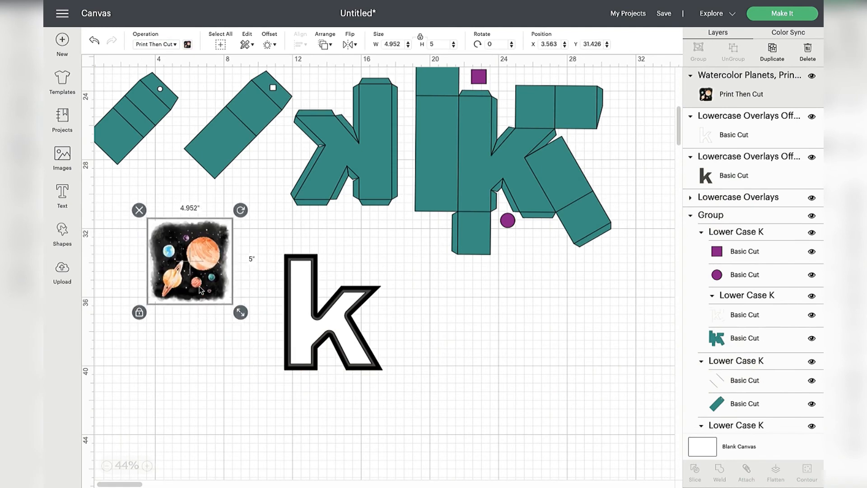
right_click(244, 315)
left_click_drag(244, 315, 306, 375)
left_click(474, 368)
left_click_drag(253, 303, 241, 316)
Step: Bring the innermost white k to the front and place it over the watercolor planets image
left_click(319, 327)
left_click(307, 333)
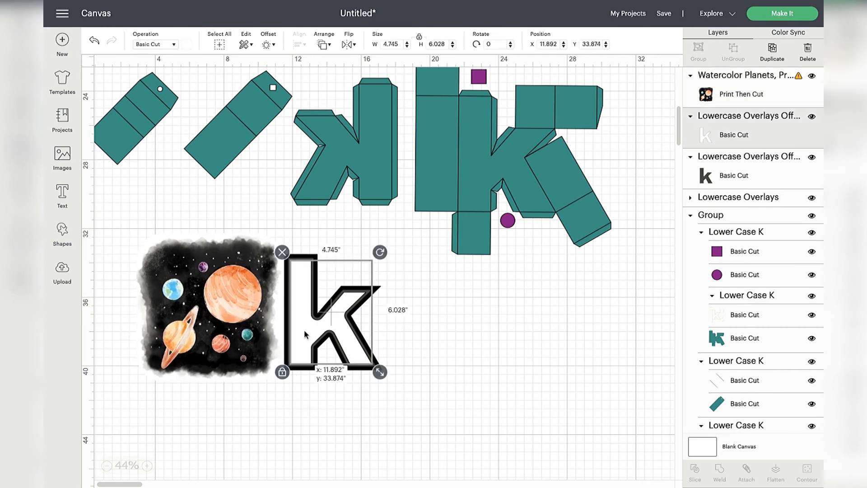
left_click(329, 44)
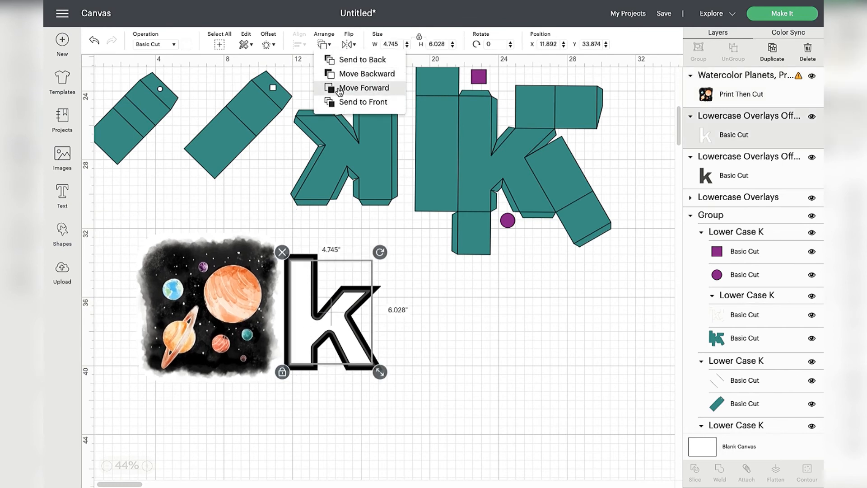
left_click(363, 101)
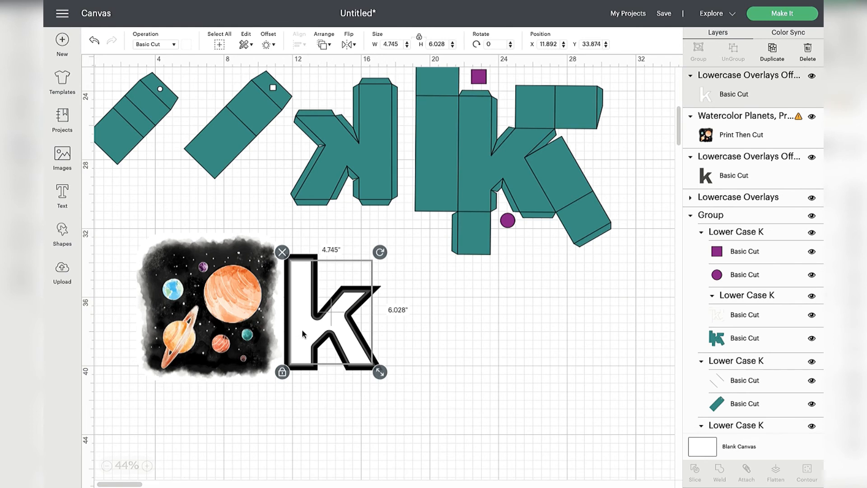
left_click_drag(303, 333, 186, 328)
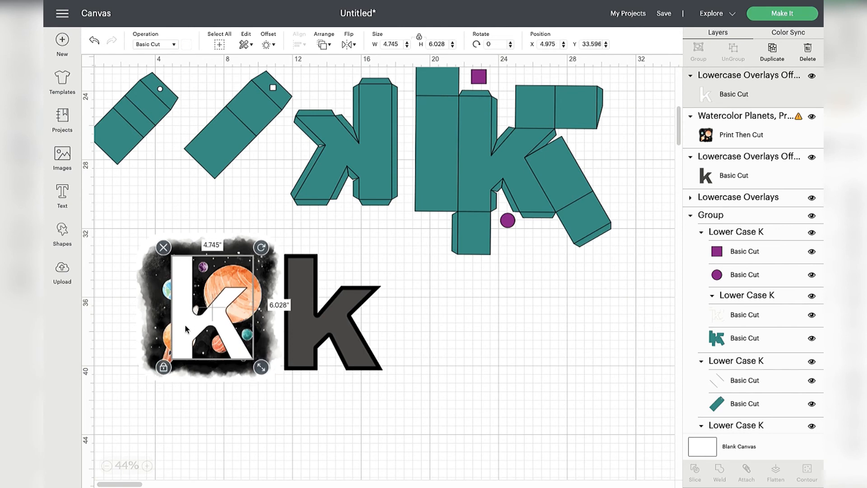
Step: Shrink the planets image to about 7.269 by 7.339 in and reposition the white k over the planets
left_click(275, 340)
left_click_drag(296, 393, 274, 371)
left_click_drag(220, 268, 204, 250)
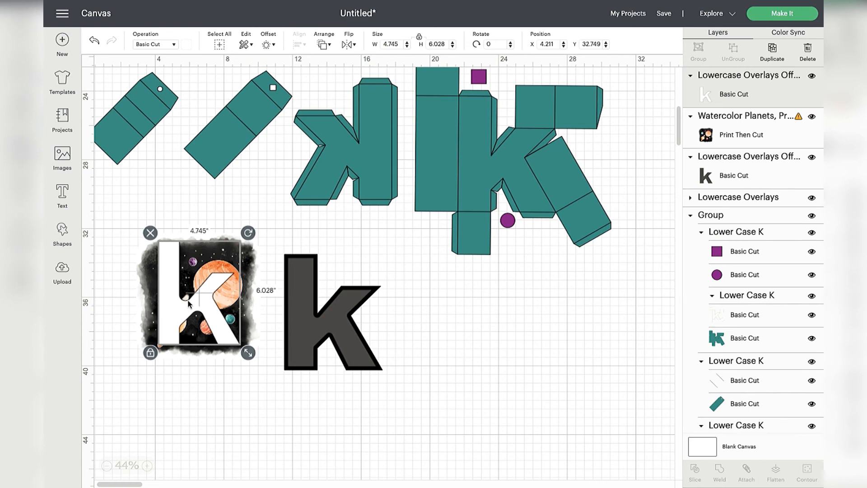
Step: Move the teal box pieces away from the planets image and slice the image with the white k
left_click_drag(268, 160, 333, 178)
left_click_drag(114, 249, 214, 307)
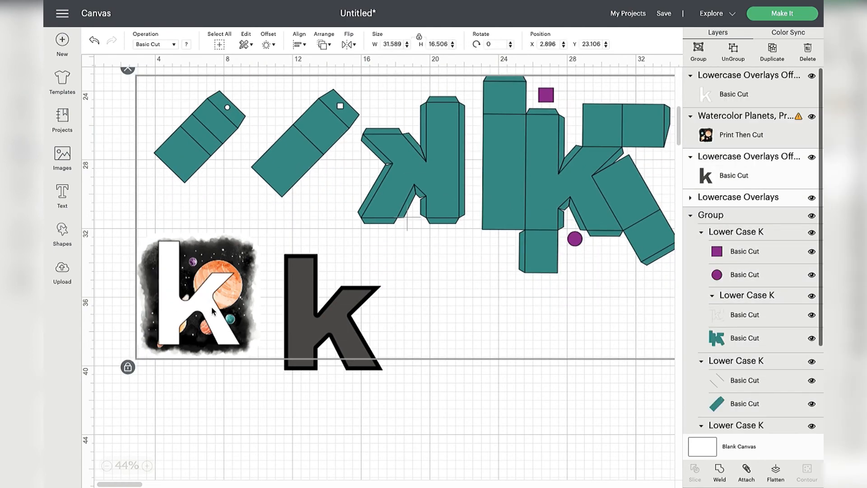
left_click(206, 422)
left_click_drag(112, 318, 189, 355)
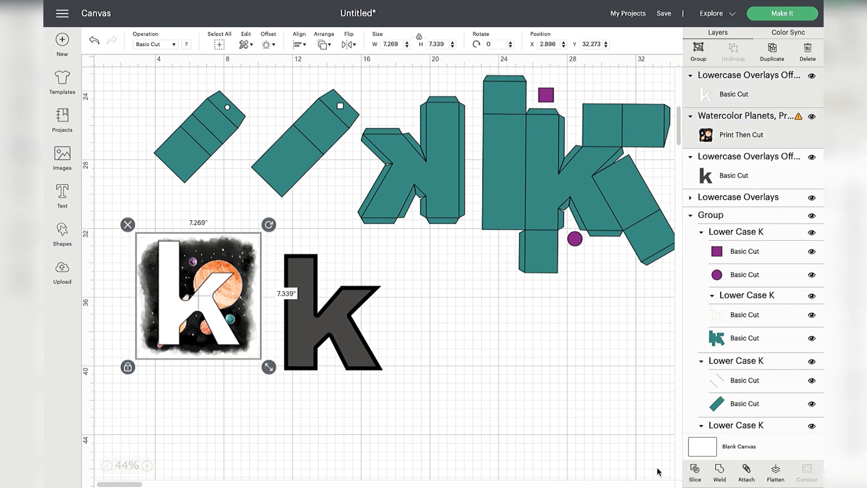
left_click(422, 340)
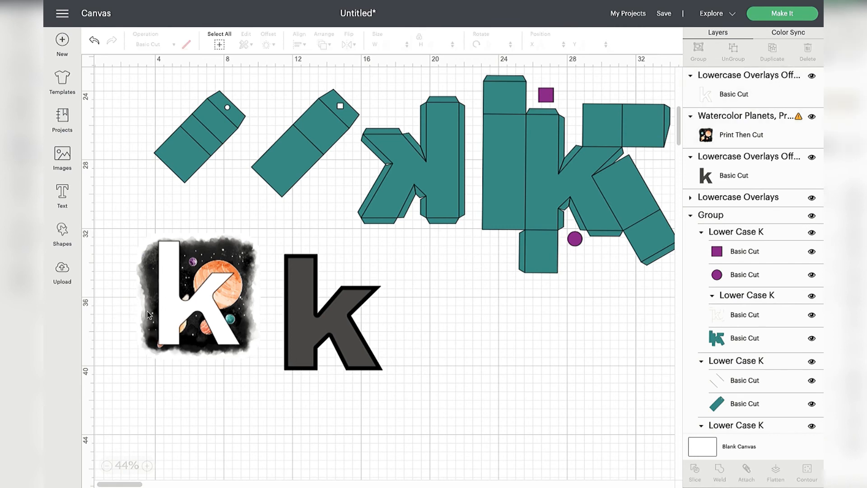
Step: Delete the white k and the leftover planets background, and center the planet-filled k on the dark gray k
left_click(188, 313)
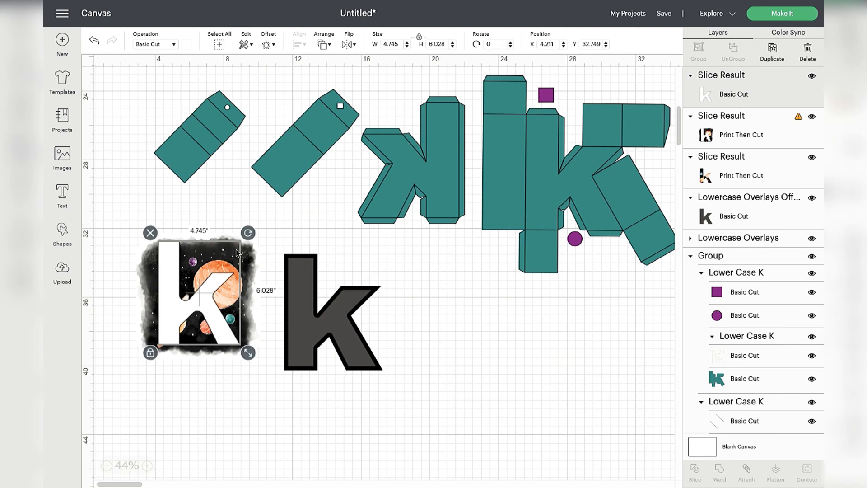
key("Delete")
left_click(194, 306)
key("Delete")
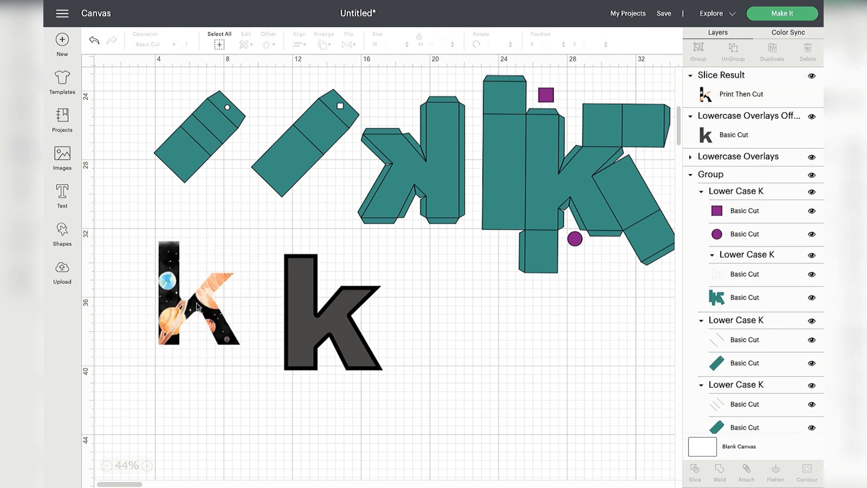
left_click(195, 306)
left_click_drag(195, 307, 310, 334)
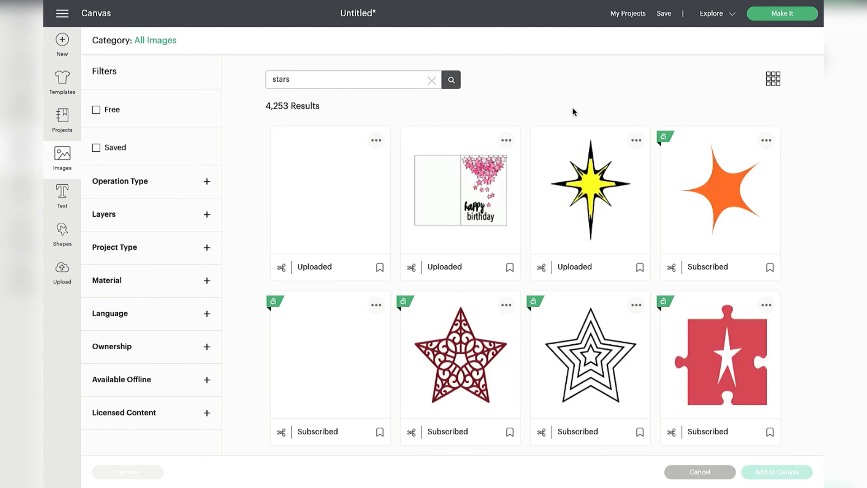
Step: Add the black starburst-and-dots image from the stars results and place it beside the k's upright stem
scroll(796, 248, "down", 2)
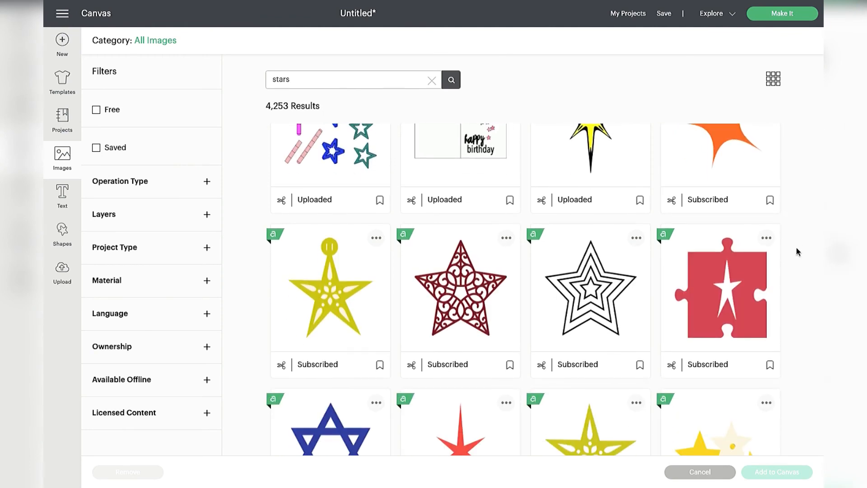
scroll(795, 248, "down", 5)
left_click(383, 300)
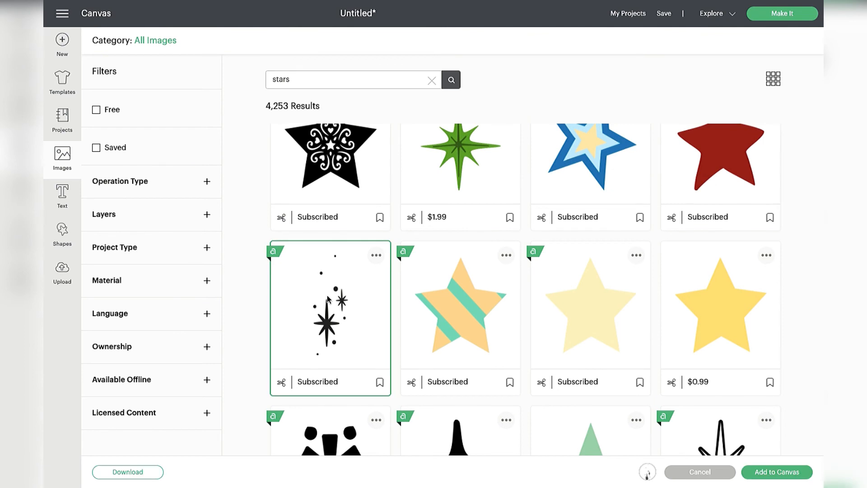
left_click(782, 472)
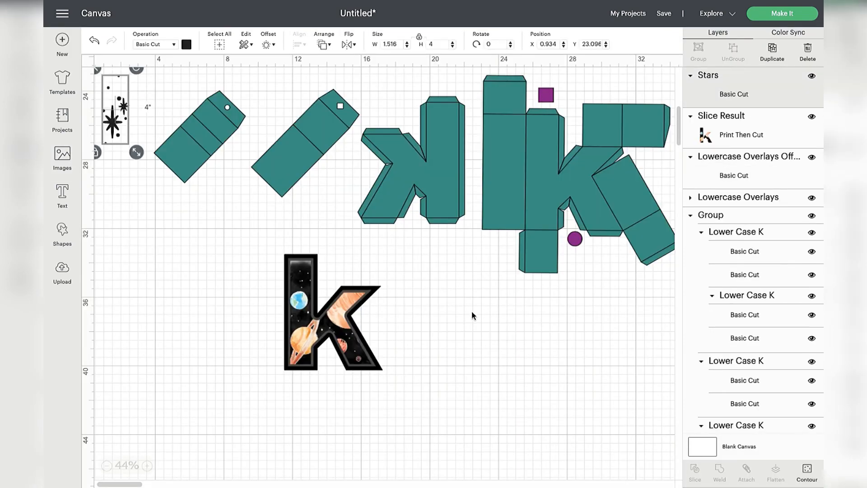
left_click_drag(118, 105, 252, 296)
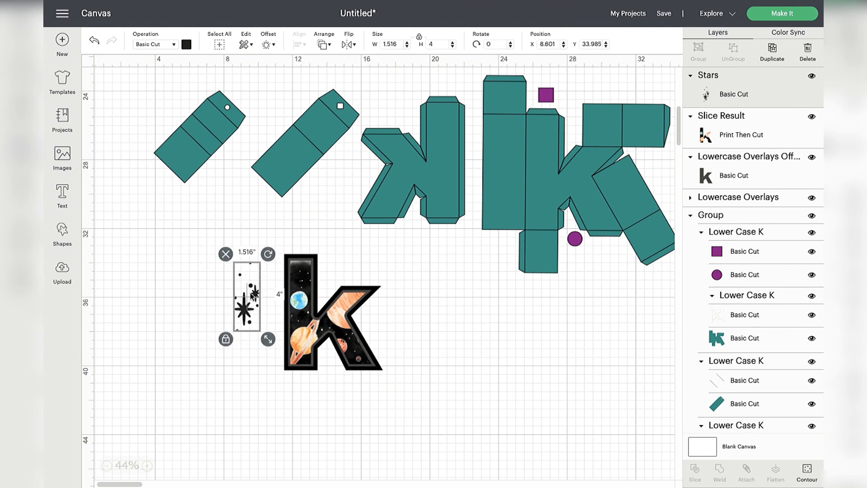
Step: Recolor the stars light golden yellow and enlarge them to 1.835 by 4.843 in
scroll(252, 295, "up", 2)
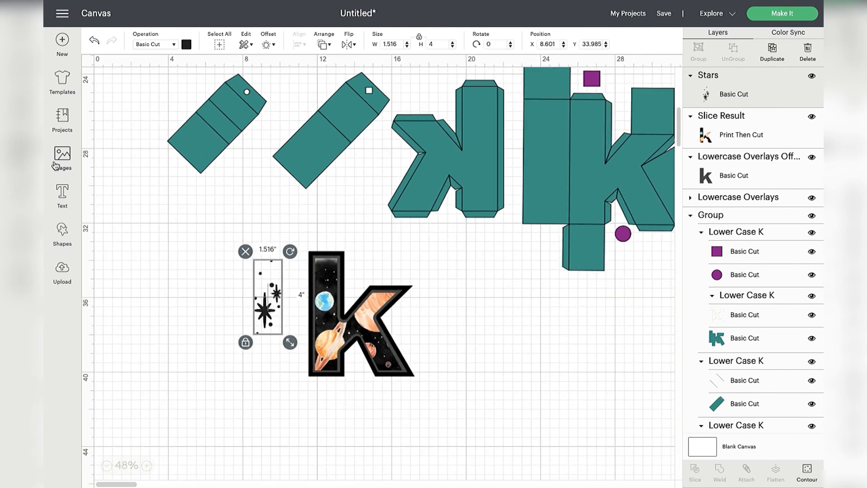
left_click(187, 45)
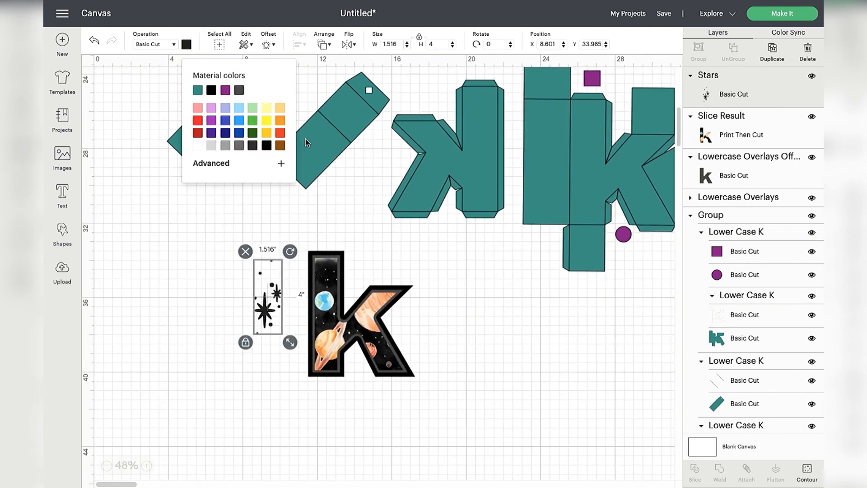
left_click(271, 323)
Step: Create a rounded outward offset of about 0.15 in around the yellow stars
left_click(268, 45)
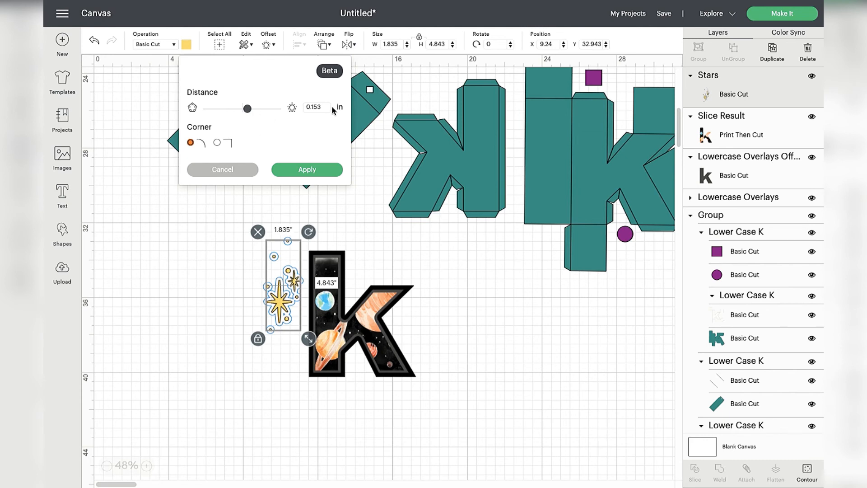
left_click(307, 169)
scroll(323, 282, "up", 5)
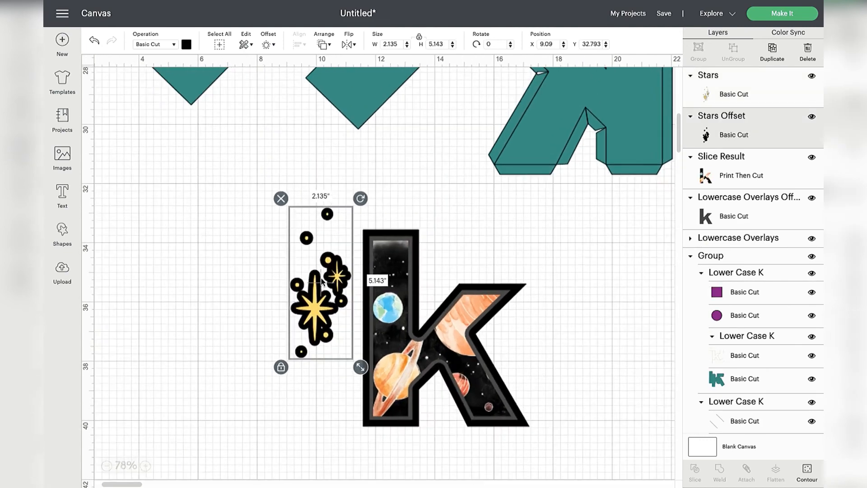
Step: Insert a square, narrow it into a bar rotated 36.28°, and place it between the lowest dot and the large star
scroll(322, 282, "up", 1)
left_click(62, 233)
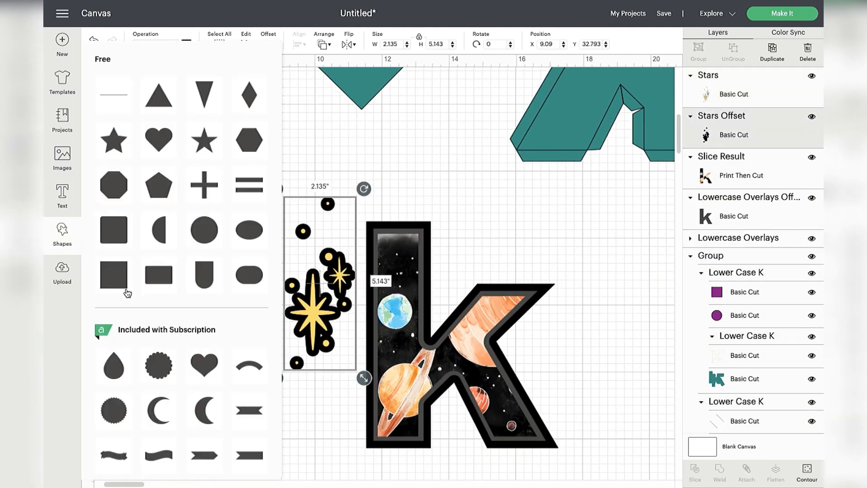
scroll(218, 333, "down", 8)
scroll(218, 293, "up", 8)
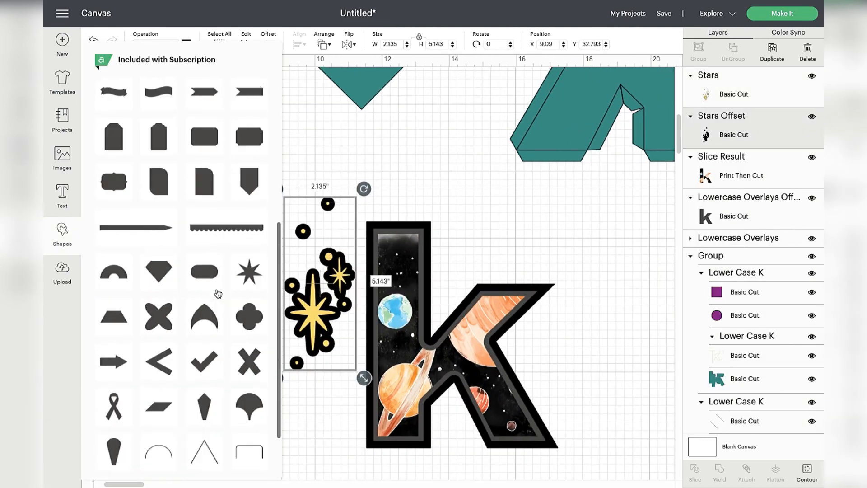
left_click(159, 275)
left_click(199, 388)
left_click_drag(170, 149, 306, 347)
scroll(322, 344, "up", 3)
mouse_move(317, 322)
left_mouse_down()
mouse_move(327, 333)
mouse_move(299, 353)
mouse_move(305, 334)
left_mouse_up()
scroll(309, 351, "up", 3)
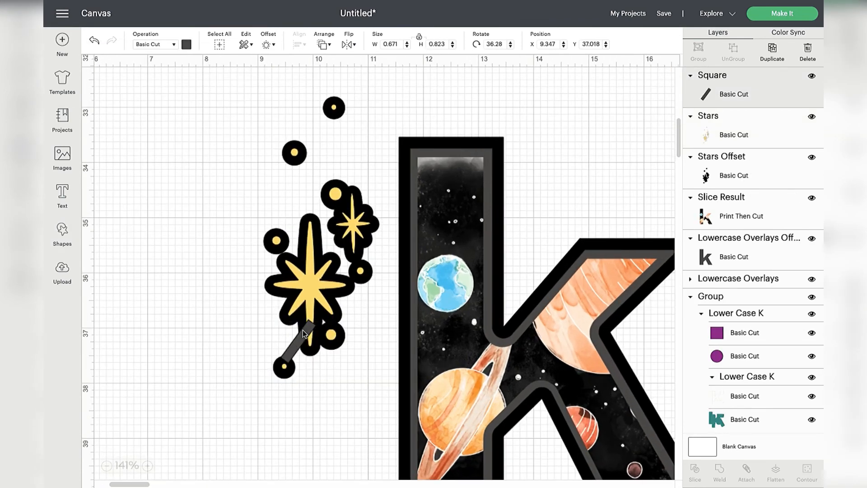
Step: Duplicate the connecting bar and angle the copy to join the second dot with the dot beside the small star
right_click(292, 353)
left_click(310, 300)
left_click_drag(316, 373, 296, 153)
left_click_drag(308, 182, 316, 133)
Step: Duplicate the bar again and fit the copy, rotated 42.89°, between the topmost dot and the second dot
right_click(306, 168)
left_click(325, 271)
left_click_drag(301, 102, 360, 114)
left_click_drag(329, 130, 329, 124)
key("ctrl+z")
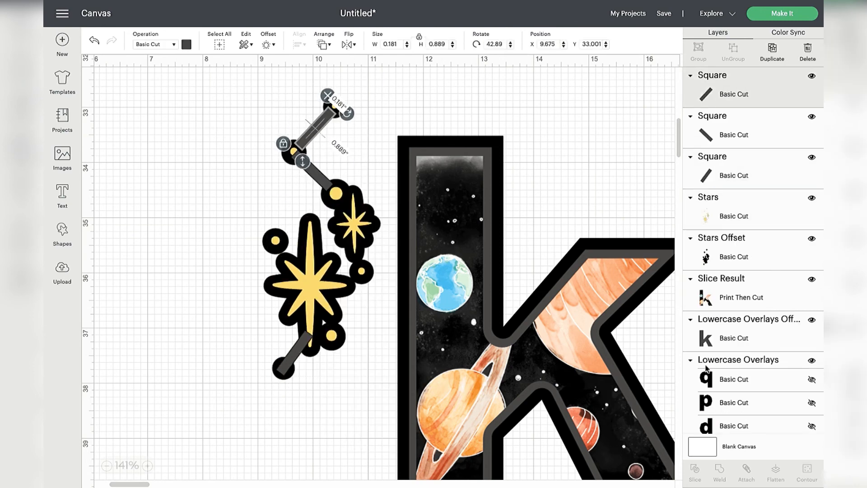
Step: Collapse the Lowercase Overlays layer group and place another bar copy joining the outer left dot to the large star
left_click(690, 360)
left_click(406, 188)
scroll(408, 188, "right", 1)
scroll(362, 195, "left", 1)
left_click(287, 202)
right_click(287, 205)
left_click(319, 295)
left_click_drag(306, 228, 276, 311)
Step: Weld the four connecting bars to the black stars offset and select the welded shape
left_click(289, 157)
left_click(286, 199, "shift")
left_click(266, 299, "shift")
left_click(272, 299, "shift")
left_click(269, 381, "shift")
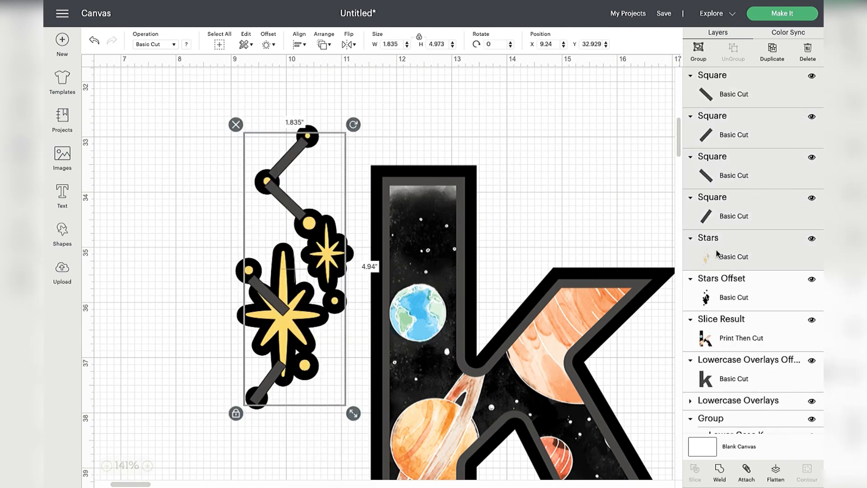
left_click(720, 472)
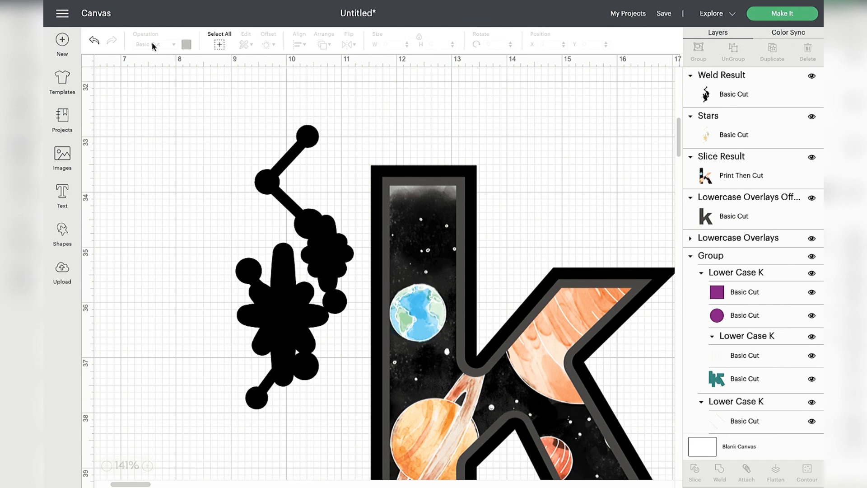
left_click(267, 181)
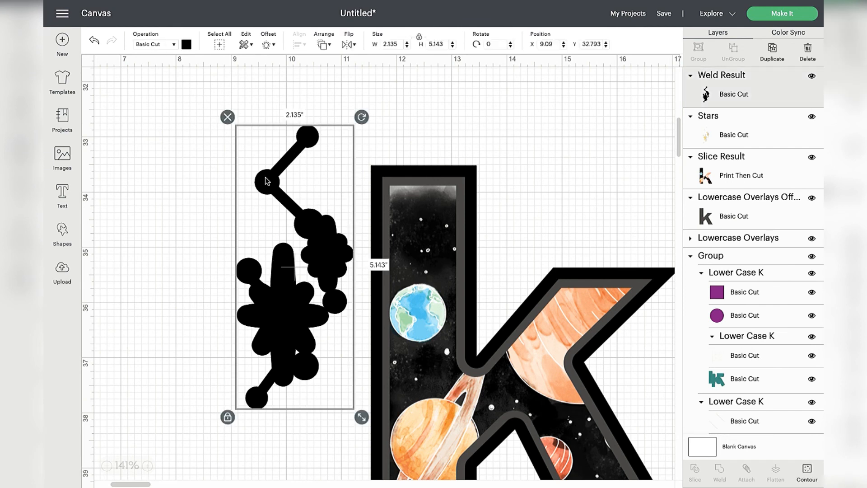
Step: Recolor the welded backing shape light blue (#90caf8) and move it backward behind the yellow stars
left_click(186, 45)
left_click(239, 108)
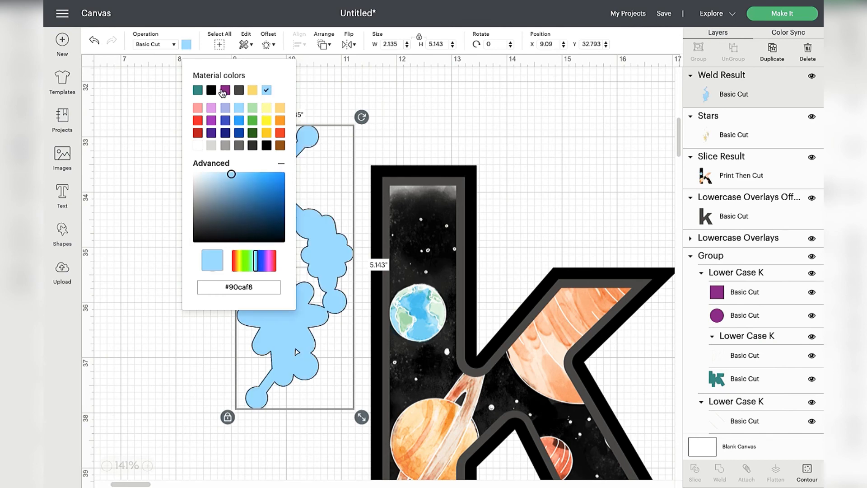
left_click(132, 148)
left_click(259, 181)
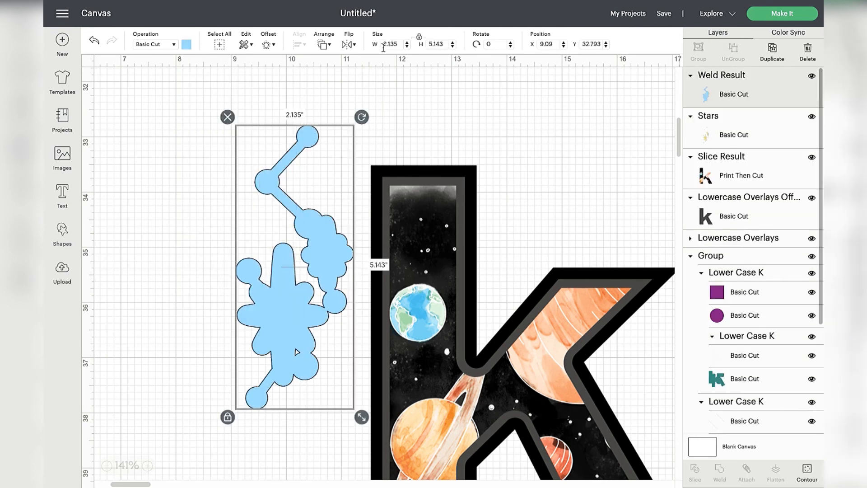
left_click(331, 46)
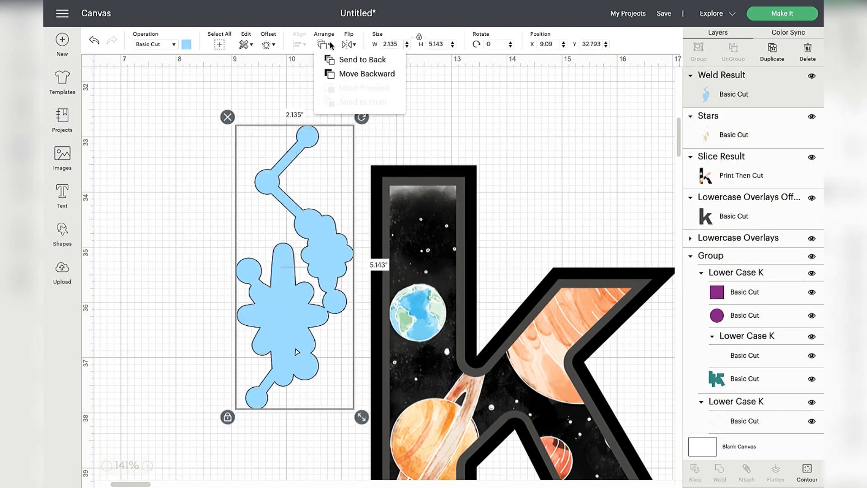
left_click(338, 73)
Step: Duplicate the yellow stars layer and create a 0.025 in rounded offset around the copy
left_click(280, 311)
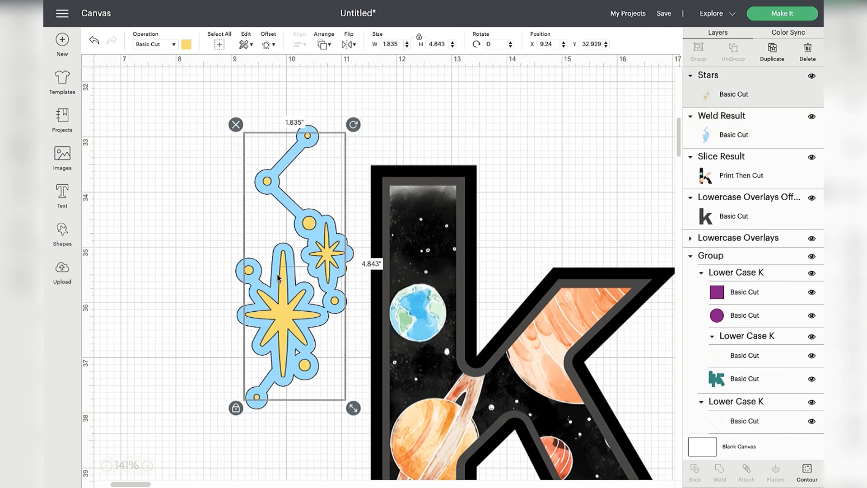
left_click(772, 52)
mouse_move(293, 339)
left_mouse_down()
mouse_move(275, 333)
mouse_move(283, 333)
left_mouse_up()
left_click(270, 45)
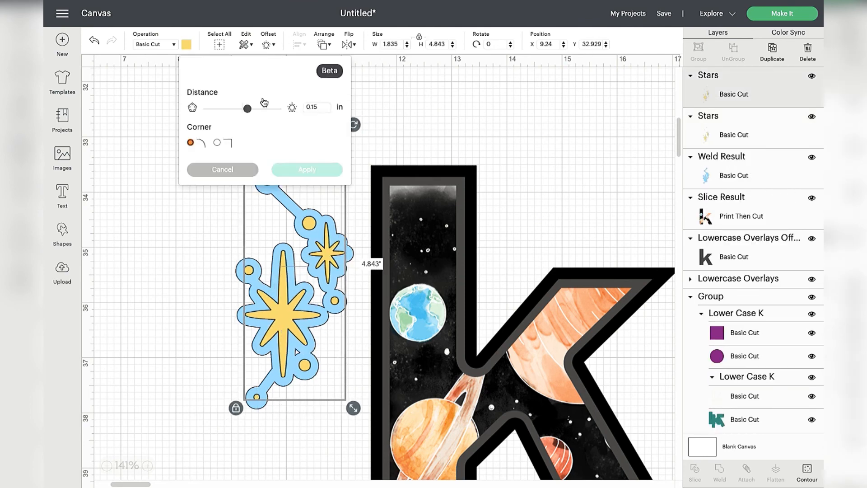
double_click(314, 107)
type("0.1")
key("Return")
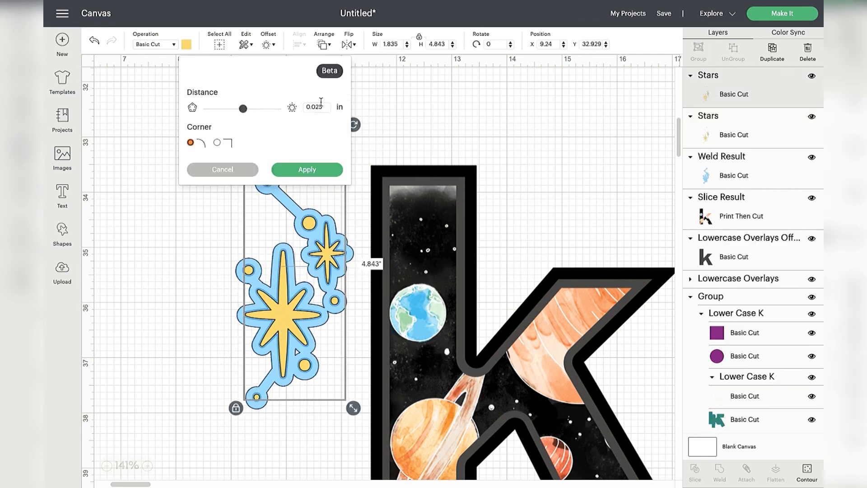
left_click(304, 170)
Step: Recolor the new stars offset in a darker gold shade
left_click(187, 44)
left_click(266, 90)
left_click_drag(246, 173, 258, 184)
left_click(197, 342)
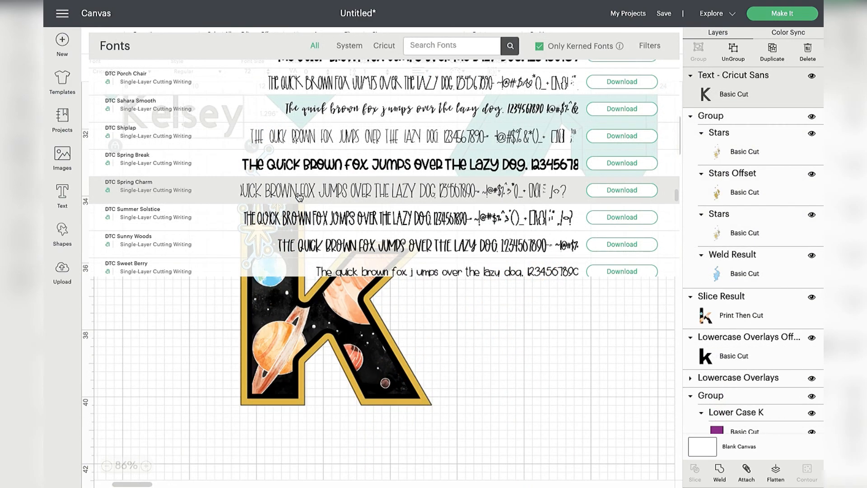
Step: Filter the font list to My Fonts and apply the Astro font to the name text
scroll(298, 196, "down", 10)
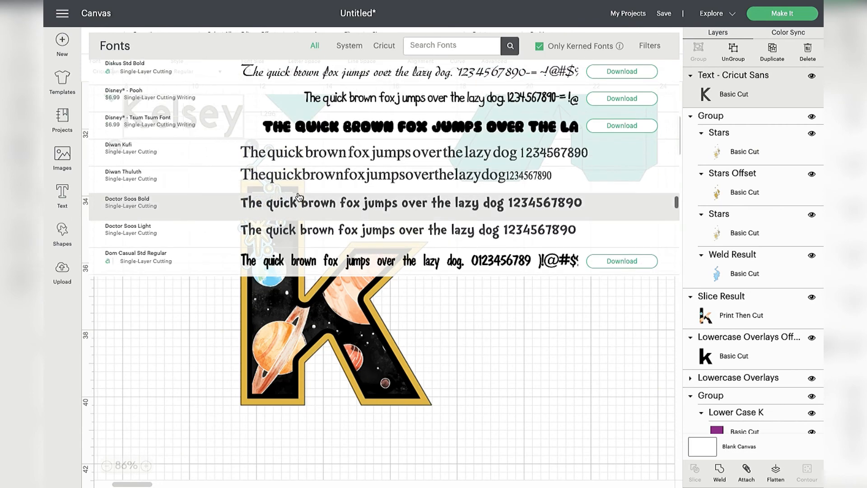
scroll(298, 195, "down", 8)
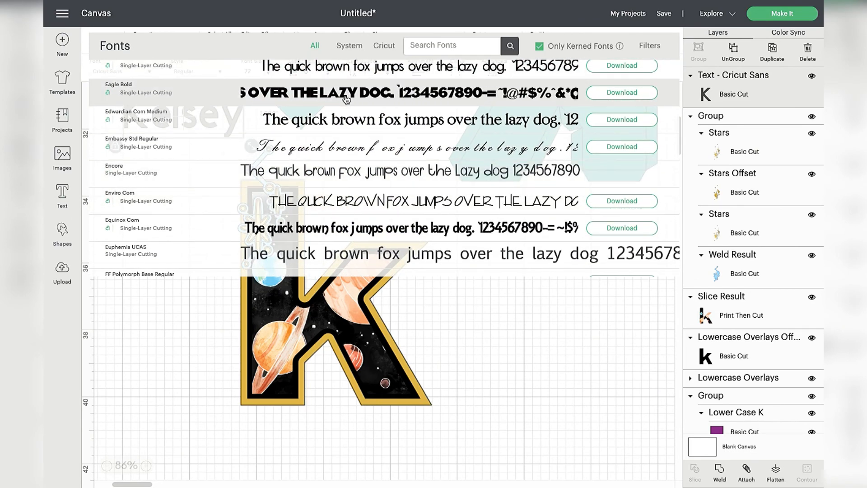
scroll(316, 222, "down", 6)
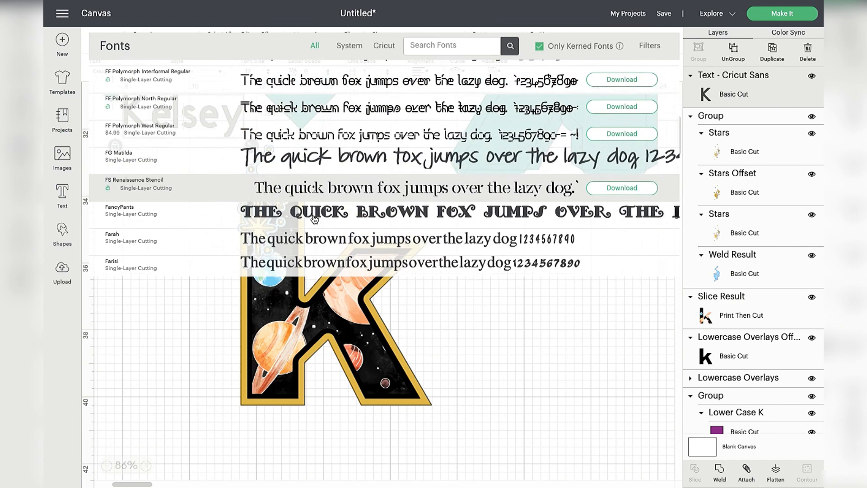
scroll(315, 220, "down", 10)
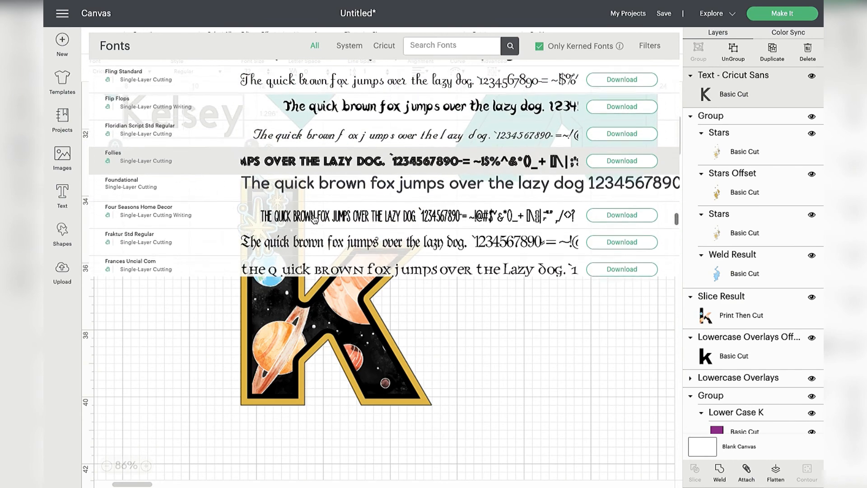
left_click(652, 49)
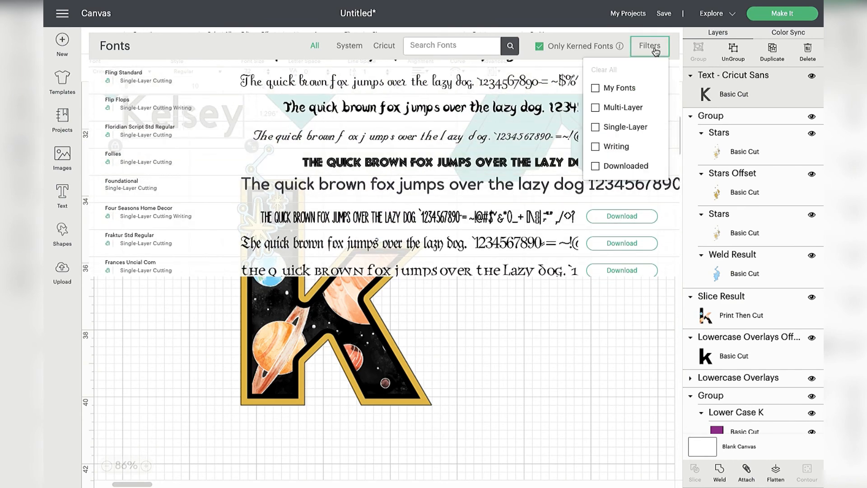
left_click(627, 89)
scroll(430, 174, "down", 5)
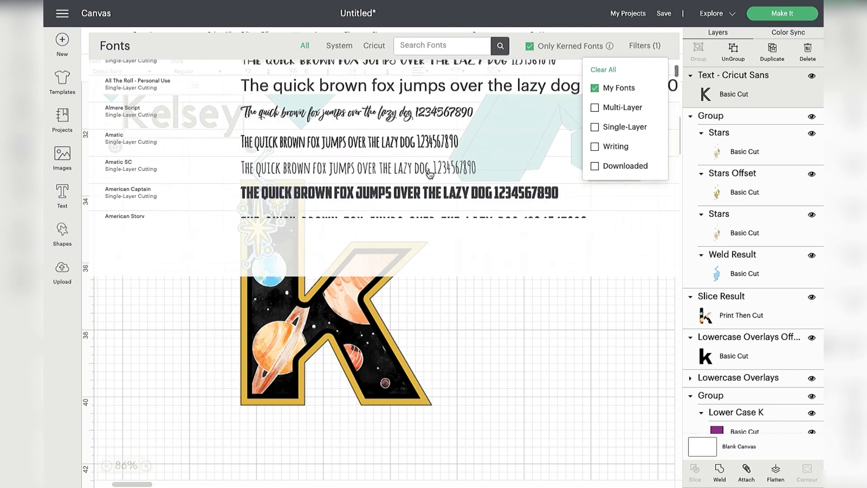
scroll(429, 174, "down", 10)
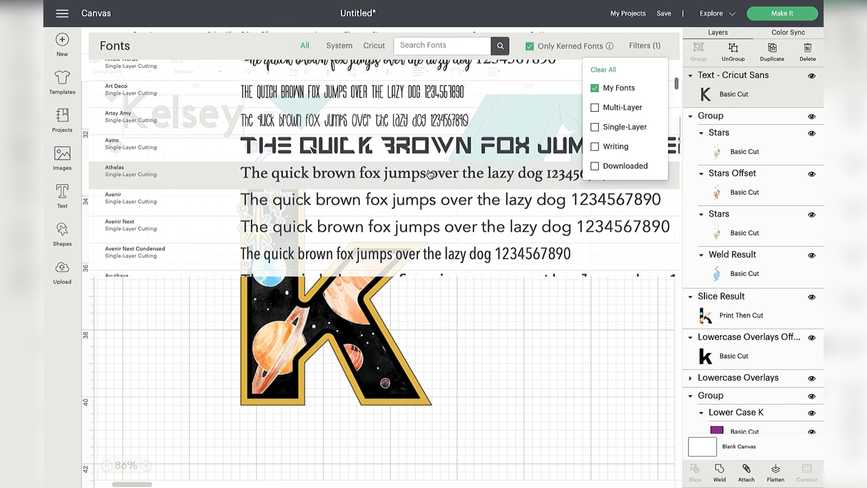
left_click(419, 154)
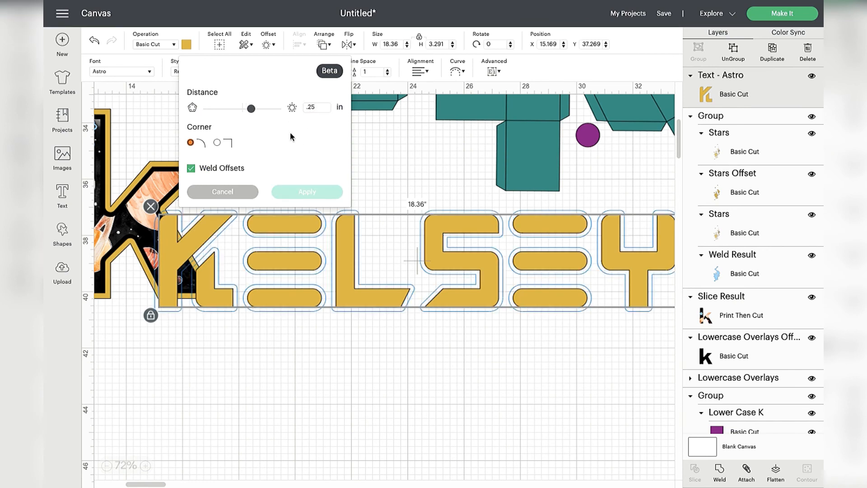
double_click(320, 108)
type("3")
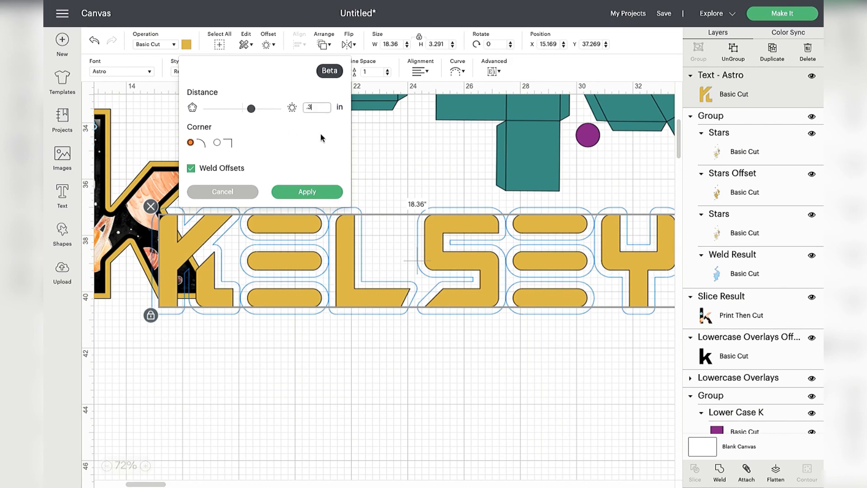
left_click(320, 134)
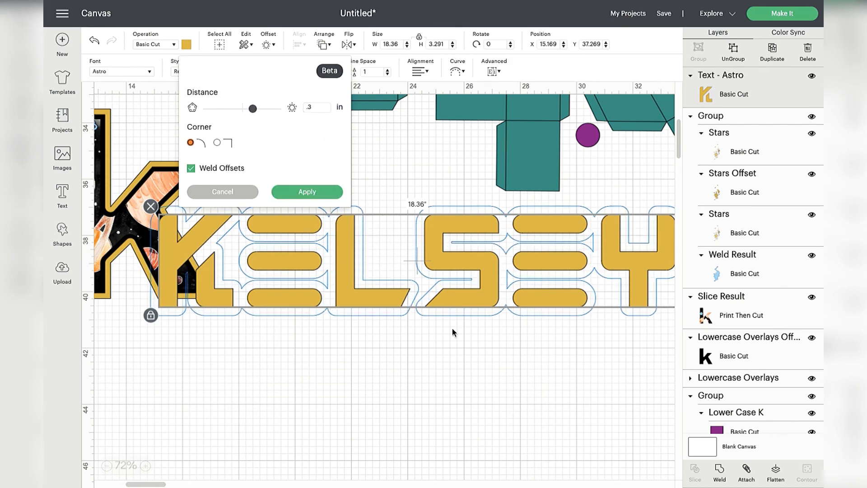
scroll(453, 331, "right", 1)
left_click(371, 308)
left_click(445, 292)
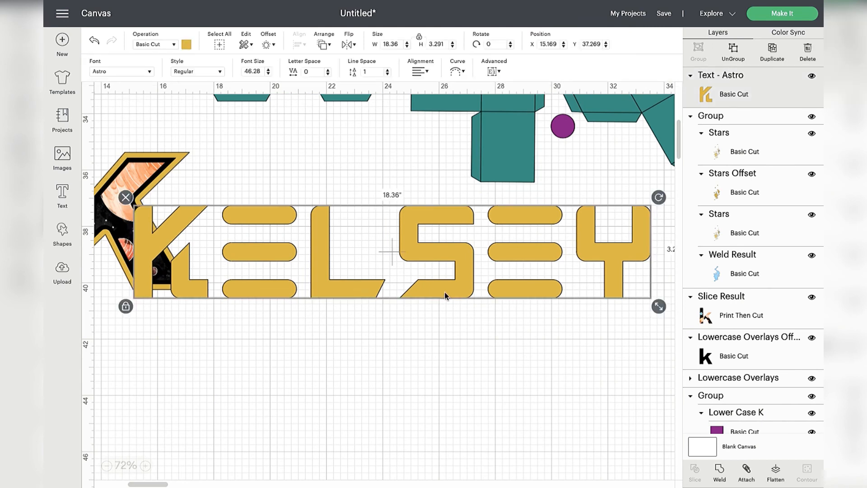
Step: Ungroup the name text to individual letters and shift the second, third and fourth letters closer to the first
left_click(493, 71)
left_click(524, 86)
left_click(287, 290)
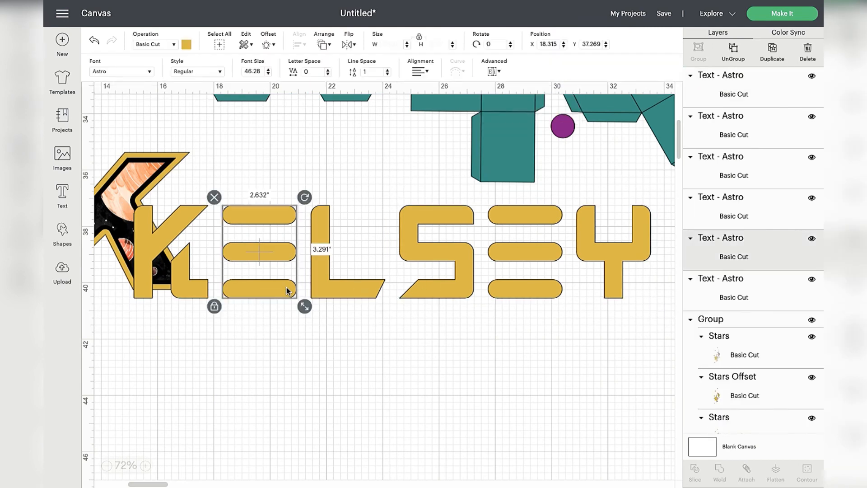
left_click_drag(382, 289, 366, 289)
left_click_drag(428, 293, 406, 293)
key("Left")
Step: Nudge the fifth letter left to sit close beside the fourth letter
left_click(509, 293)
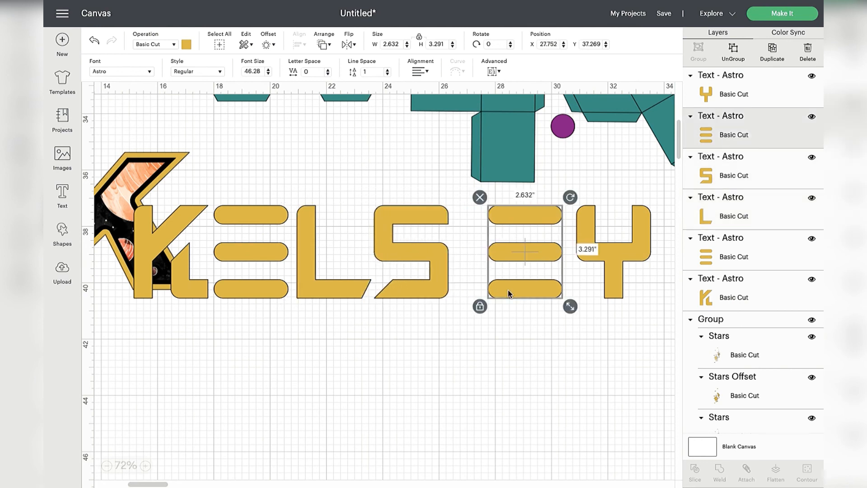
key("Left")
key("Left")
key("Left")
key("Left")
key("Left")
key("Left")
key("Left")
key("Left")
key("Left")
key("Left")
key("Left")
Step: Nudge the last letter left to close the gap to the fifth letter
left_click(611, 277)
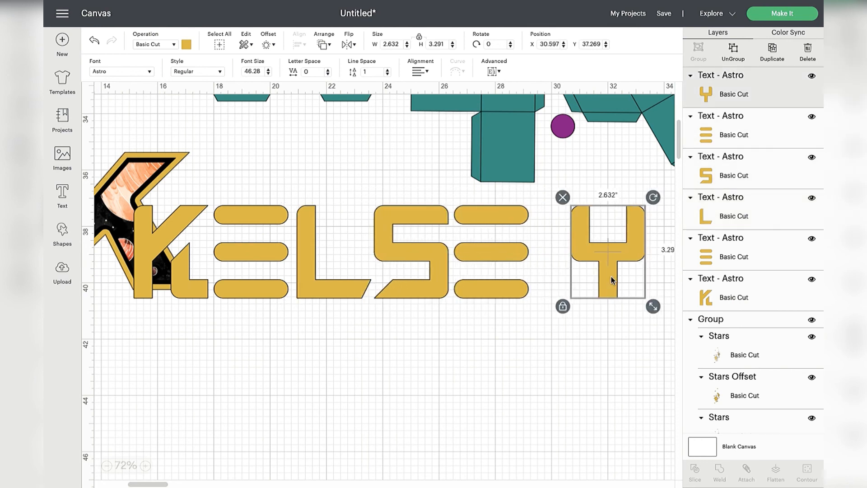
key("Left")
key("Left")
key("Left")
key("Left")
key("Left")
key("Left")
key("Left")
key("Left")
key("Left")
key("Left")
key("Left")
key("Left")
key("Left")
key("Left")
key("Left")
key("Left")
key("Left")
key("Left")
key("Left")
key("Right")
key("Right")
key("Right")
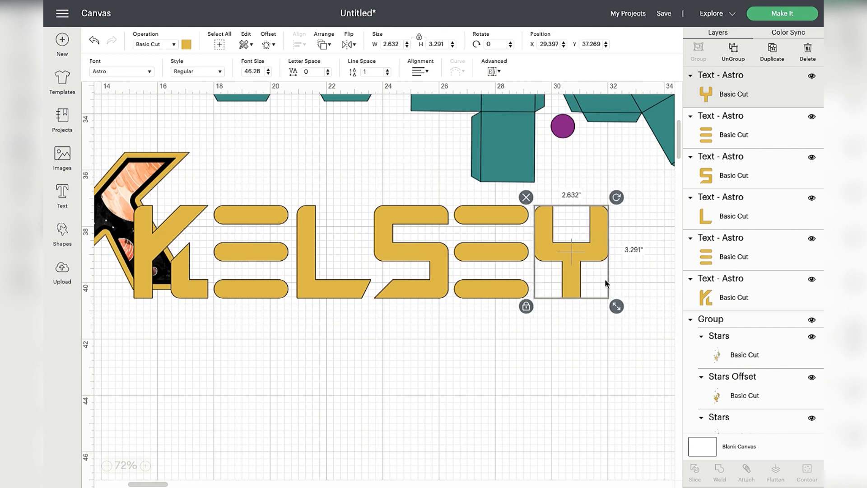
Step: Try attaching the six spaced letters together and undo the attachment
left_click_drag(620, 311, 195, 254)
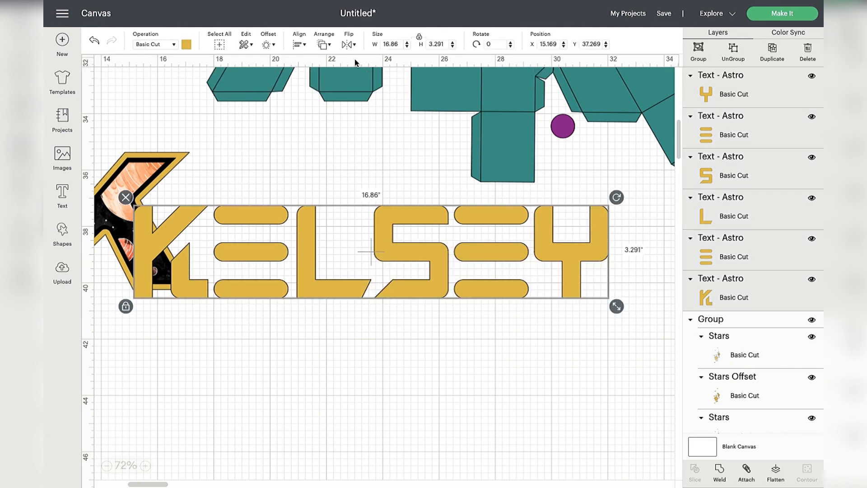
left_click(746, 470)
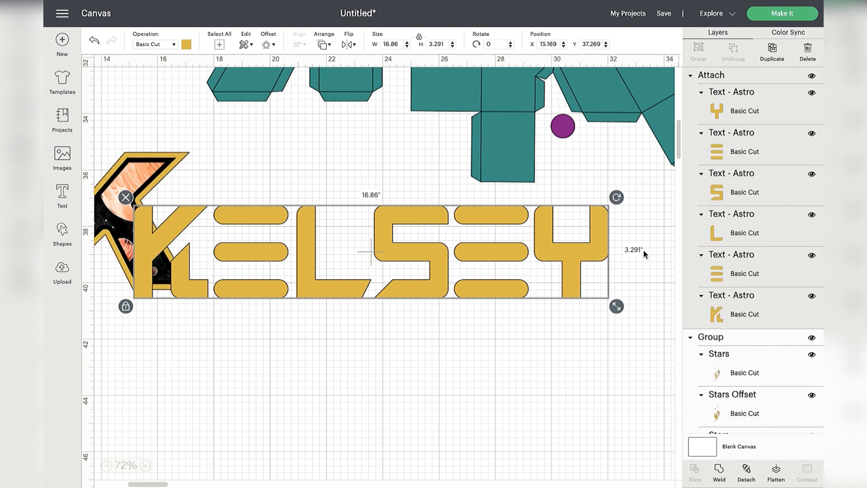
key("ctrl+z")
Step: Weld the six spaced letters of the name into a single shape
left_click_drag(609, 323, 205, 263)
left_click(350, 325)
left_click(297, 256)
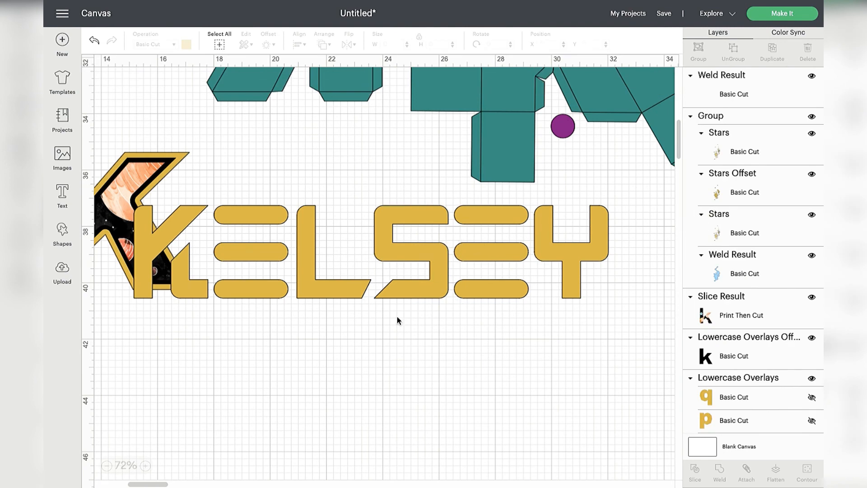
Step: Create a 0.25 in rounded offset around the welded name
left_click(400, 278)
left_click(268, 47)
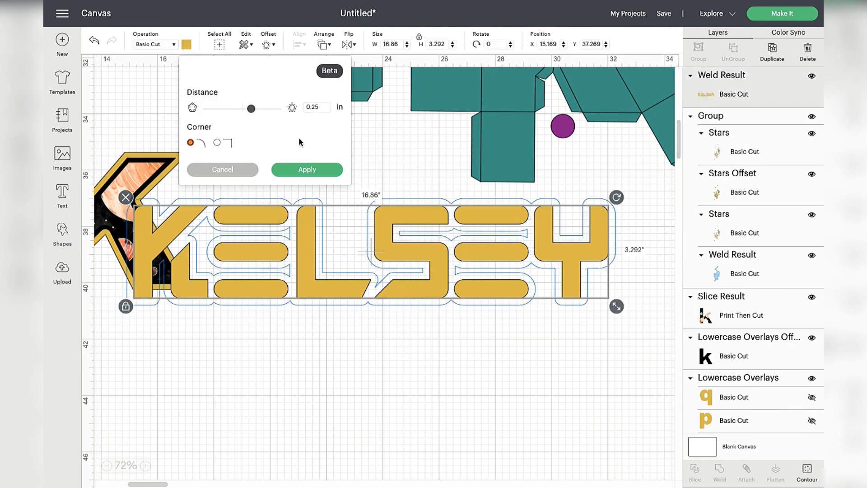
left_click(307, 170)
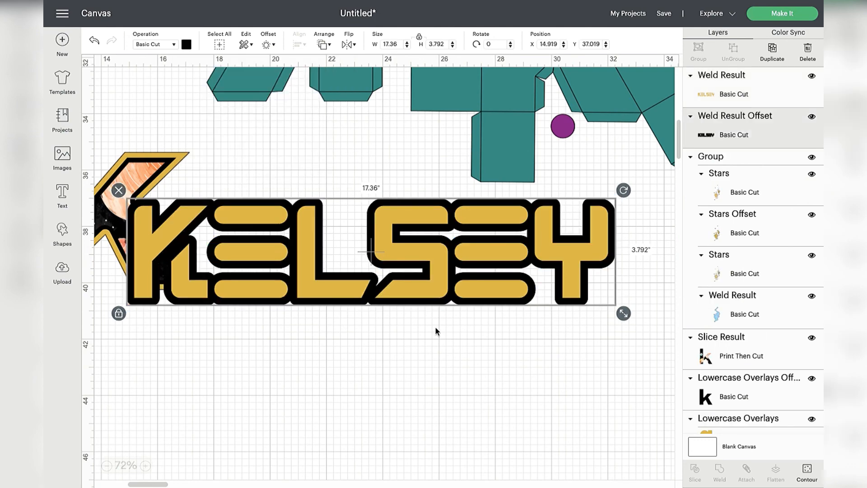
Step: Shift the gold name slightly down and right over its black offset for a shadow effect, and group both layers
left_click_drag(367, 291, 374, 300)
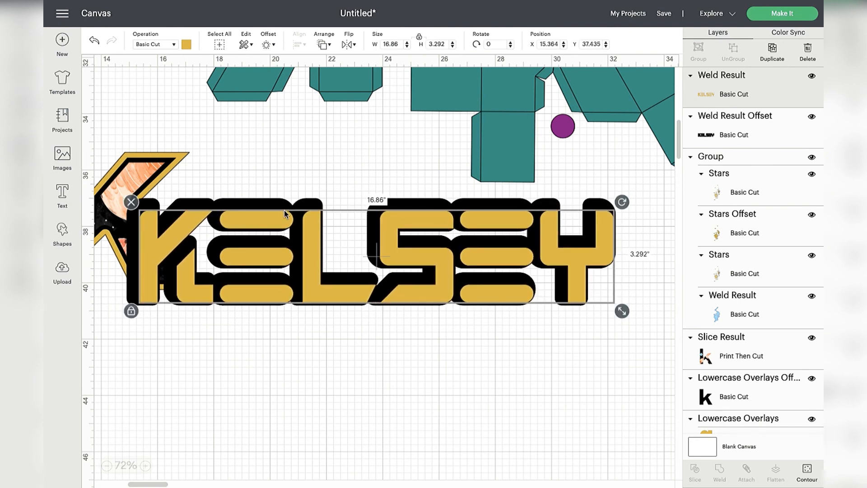
left_click(269, 197)
left_click_drag(622, 355, 434, 244)
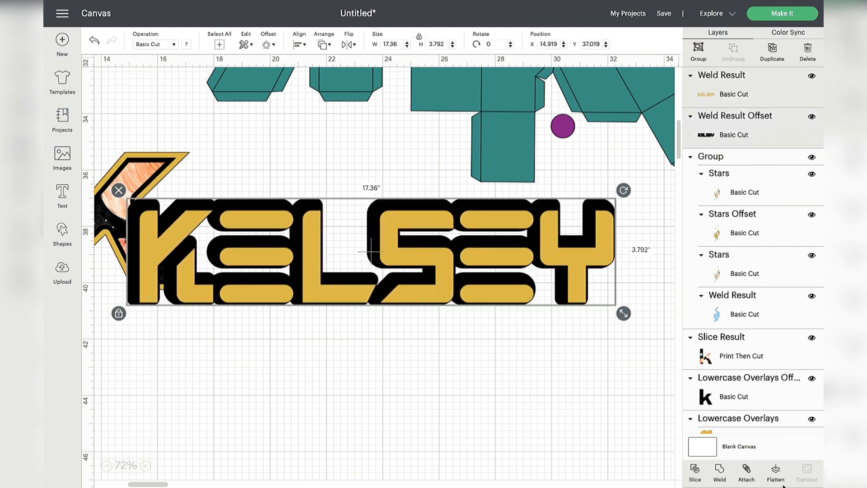
left_click(699, 53)
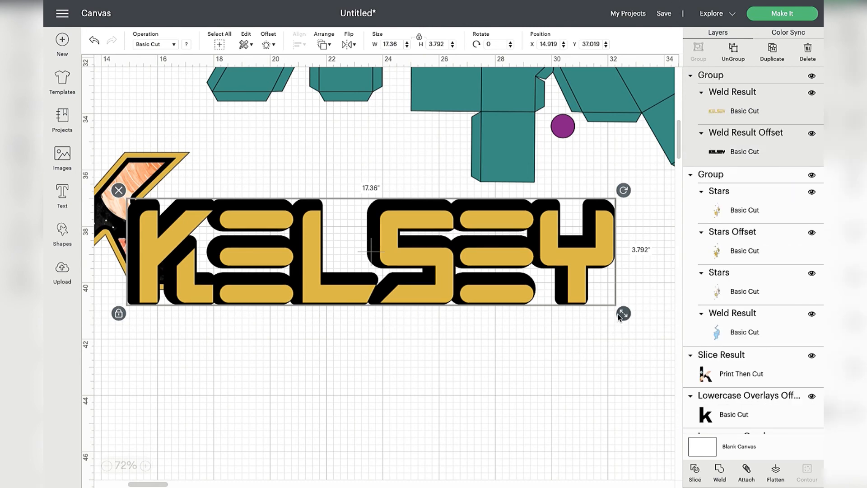
Step: Scale the grouped name down to about 5.15 by 1.13 in and place it across the lower part of the k
left_click_drag(624, 314, 282, 239)
scroll(281, 188, "left", 5)
scroll(281, 187, "up", 2)
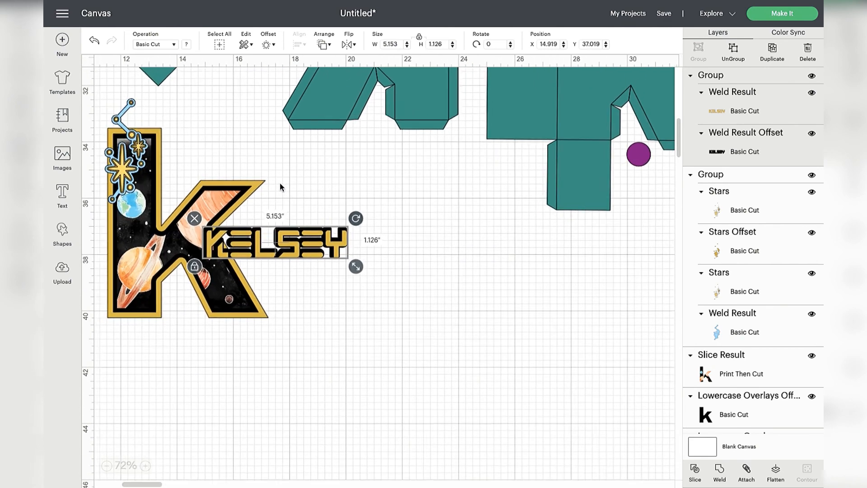
left_click_drag(323, 270, 267, 296)
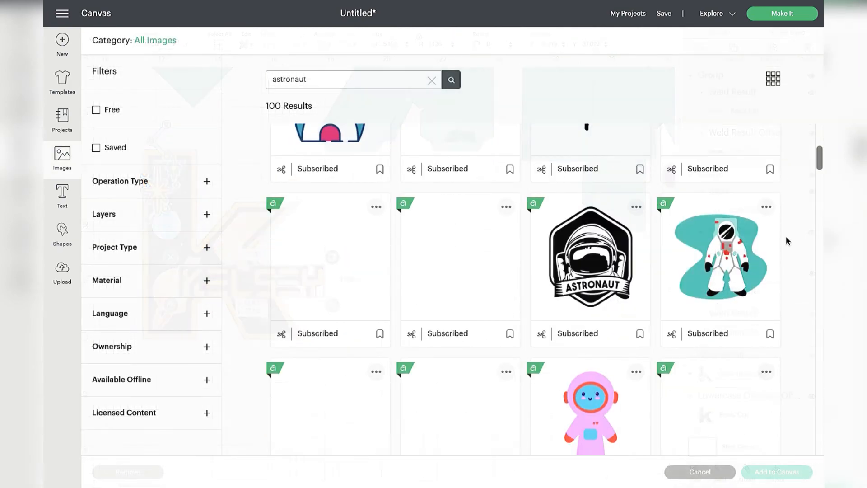
Step: Add the astronaut image in the white and teal suit, scaled to about 1.41 by 2.56 in and tilted over the k's lower stem
scroll(786, 237, "down", 15)
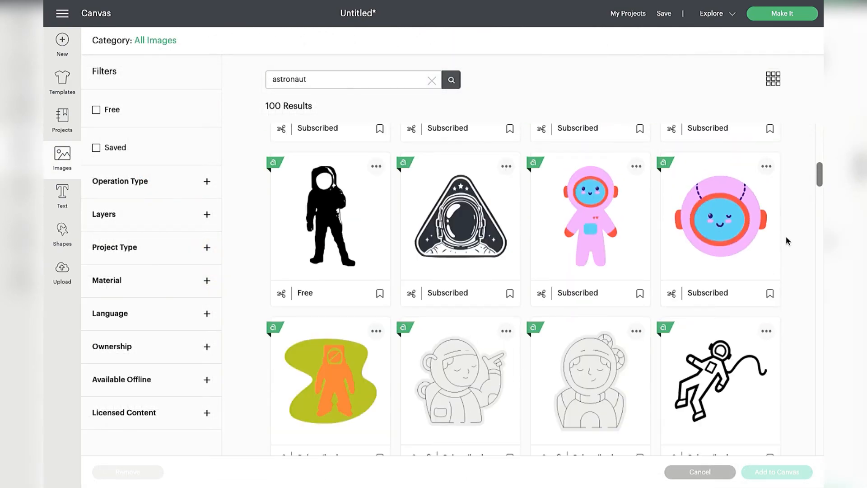
scroll(786, 237, "down", 15)
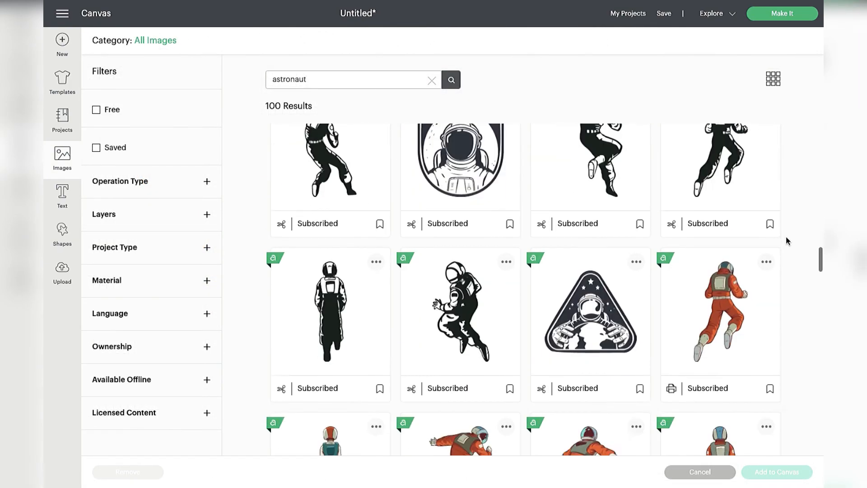
scroll(593, 210, "down", 5)
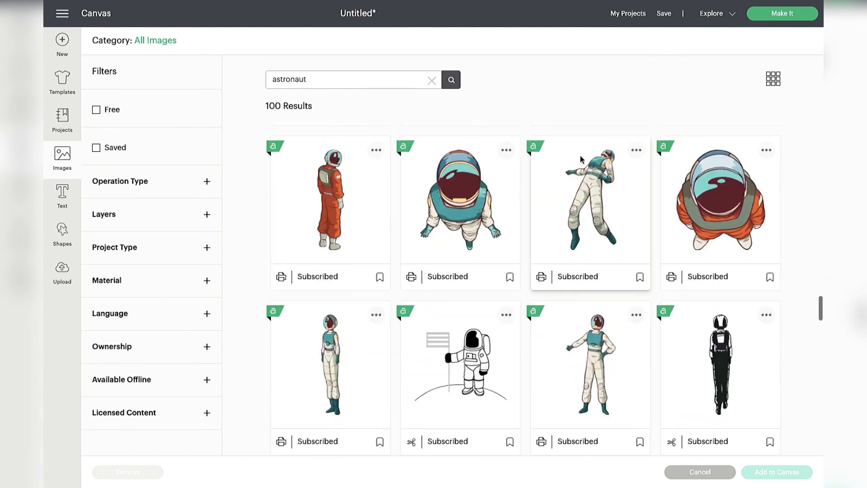
left_click(611, 218)
left_click(762, 473)
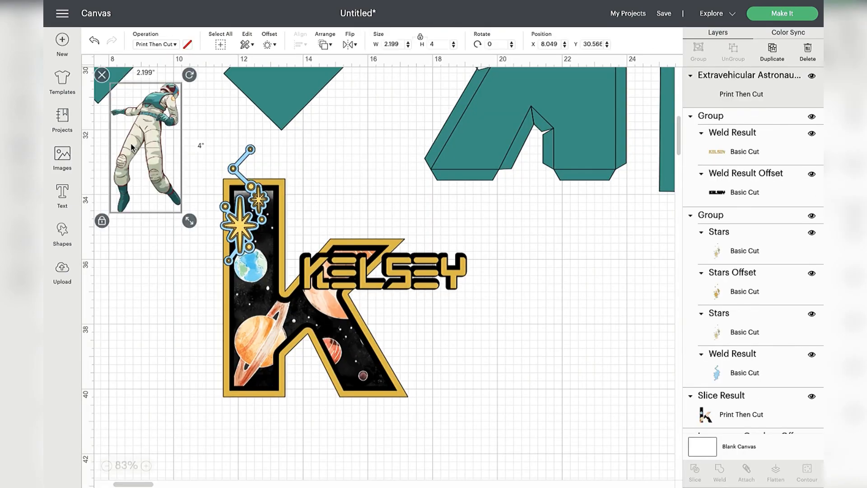
left_click_drag(150, 149, 249, 334)
left_click_drag(280, 297, 258, 271)
Step: Create a 0.05 in rounded offset around the astronaut and colour it gold
left_click(269, 45)
scroll(269, 239, "up", 5)
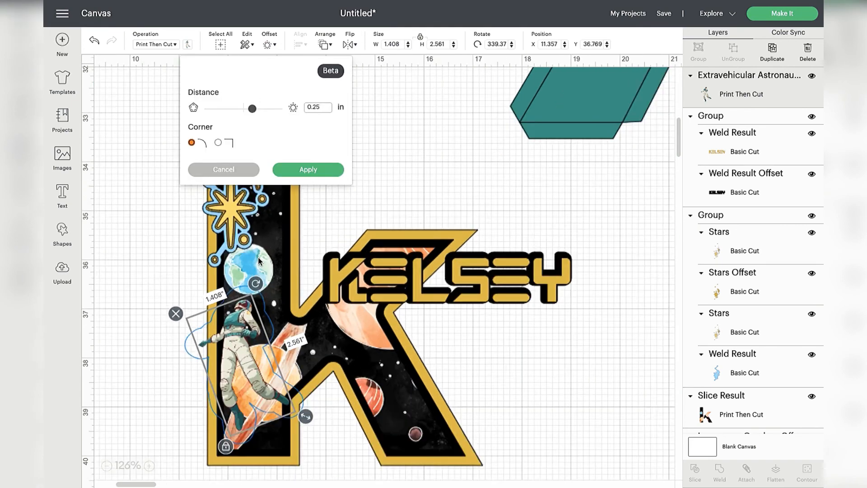
left_click(322, 107)
key("BackSpace")
key("BackSpace")
type("1")
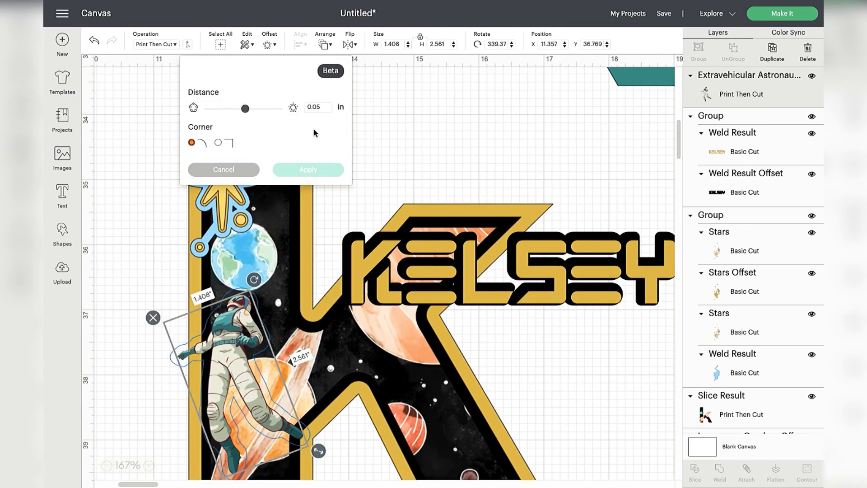
left_click(311, 171)
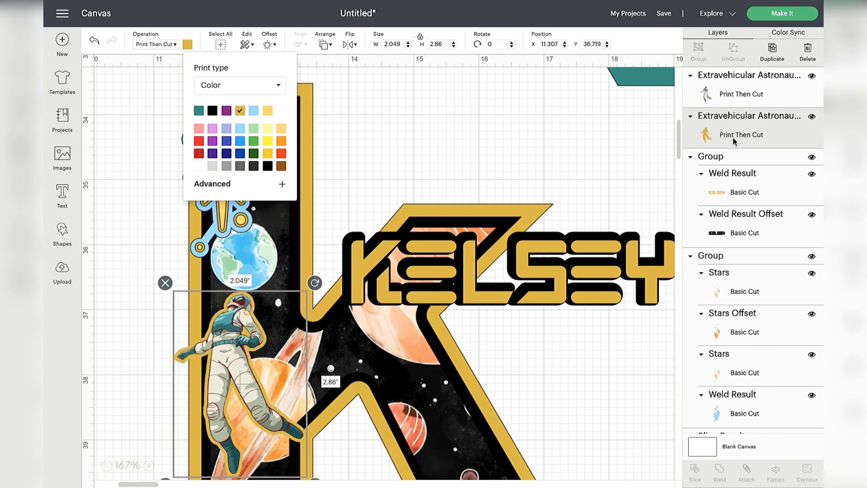
Step: Duplicate the astronaut's offset, change both offset layers to Basic Cut and colour them gold
left_click(772, 52)
scroll(384, 273, "down", 4)
left_click(725, 176, "ctrl")
left_click(168, 44)
left_click(152, 78)
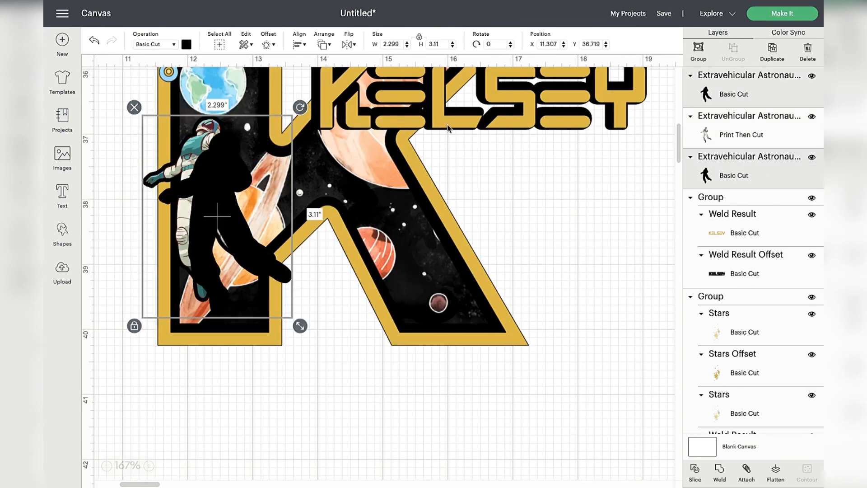
left_click(186, 45)
left_click(239, 91)
Step: Stack the two gold offset layers directly beneath the astronaut in the layer order, lined up behind the figure
left_click(324, 44)
left_click(357, 74)
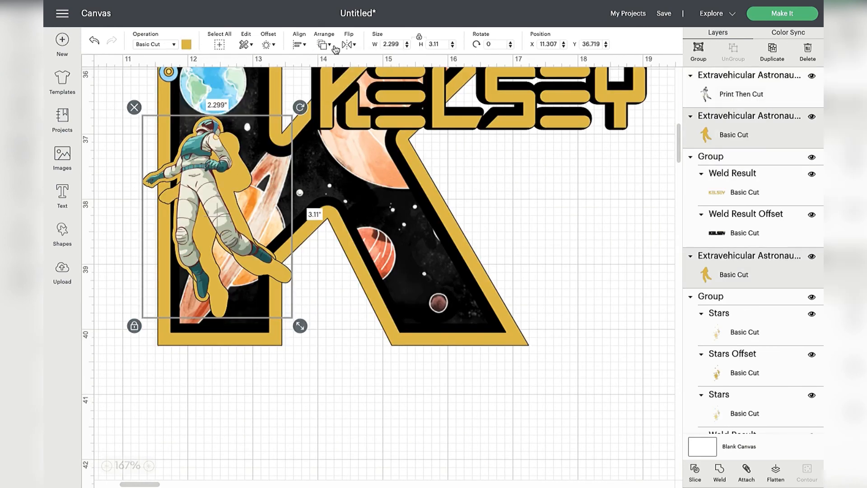
left_click(196, 256)
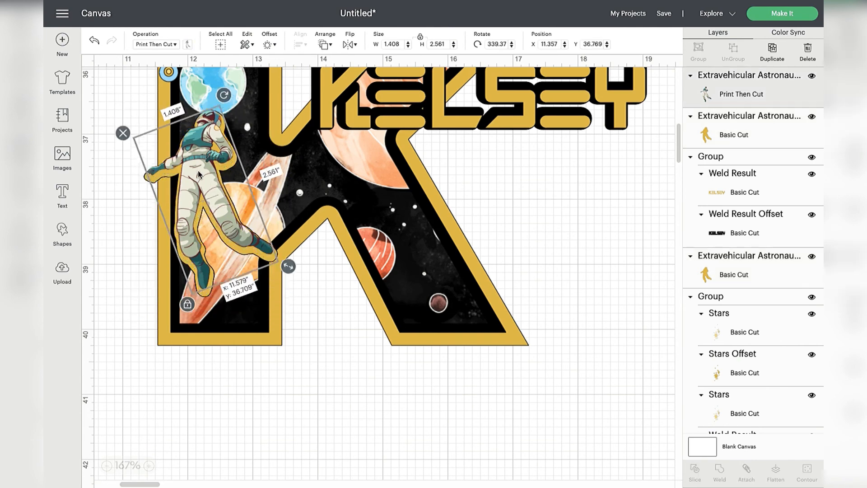
scroll(196, 256, "up", 3)
left_click(734, 135)
left_click_drag(734, 269, 732, 171)
Step: Create a 0.05 in rounded black offset around the lower gold astronaut layer
left_click(268, 44)
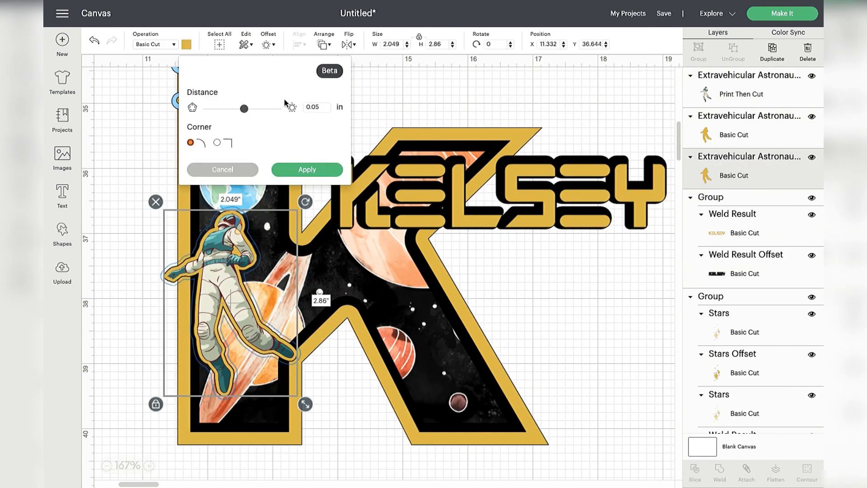
left_click(316, 173)
scroll(116, 213, "up", 4)
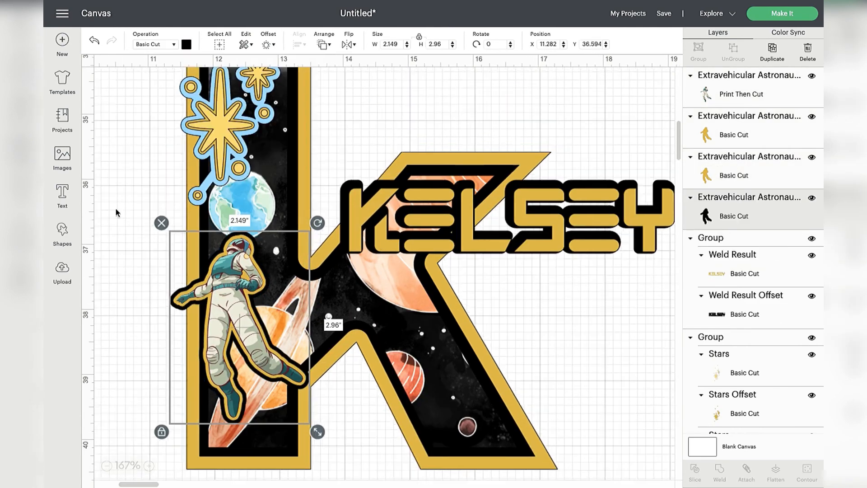
Step: Rotate the star group to about 0.59° and shift it up and left over the k's upper stem
left_click(244, 235)
scroll(244, 217, "down", 1)
mouse_move(306, 113)
left_mouse_down()
mouse_move(342, 137)
mouse_move(302, 130)
left_mouse_up()
left_click_drag(244, 271, 220, 247)
scroll(220, 248, "down", 1)
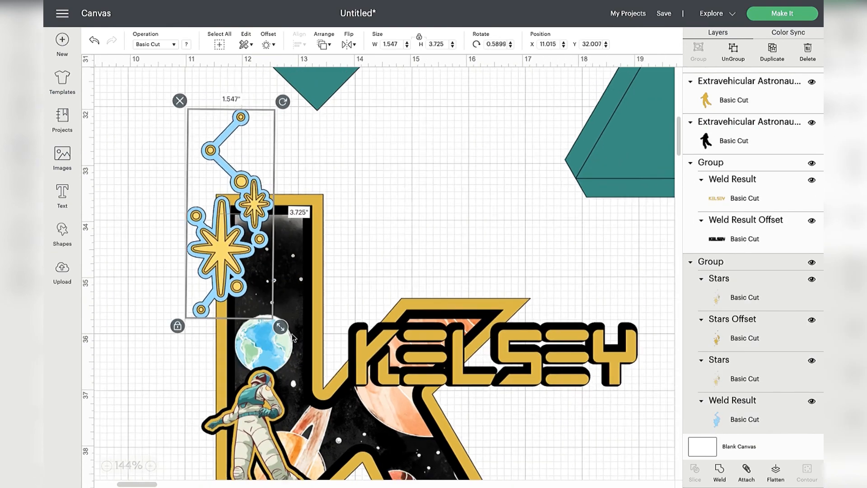
Step: Select the astronaut with its two gold layers and black offset, and shift them together slightly up and right on the stem
scroll(220, 249, "down", 3)
left_click(733, 199)
left_click(734, 233, "shift")
left_click(734, 136, "shift")
left_click(734, 97, "shift")
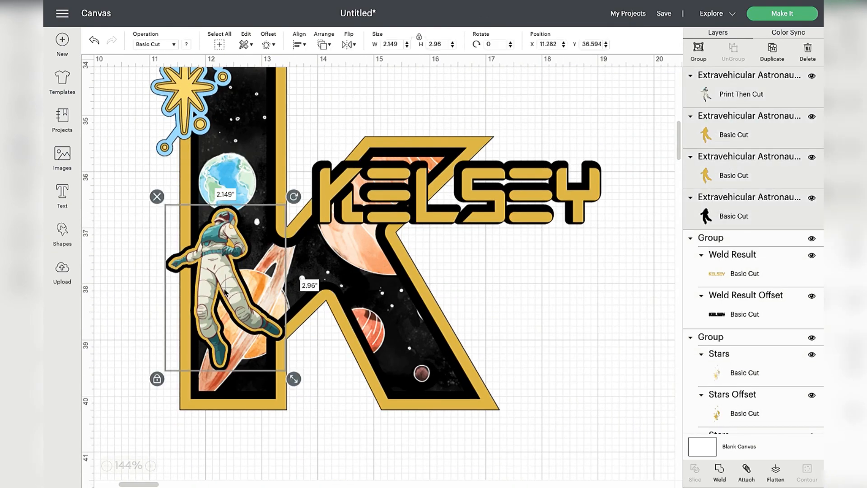
scroll(411, 294, "down", 6)
scroll(411, 293, "up", 2)
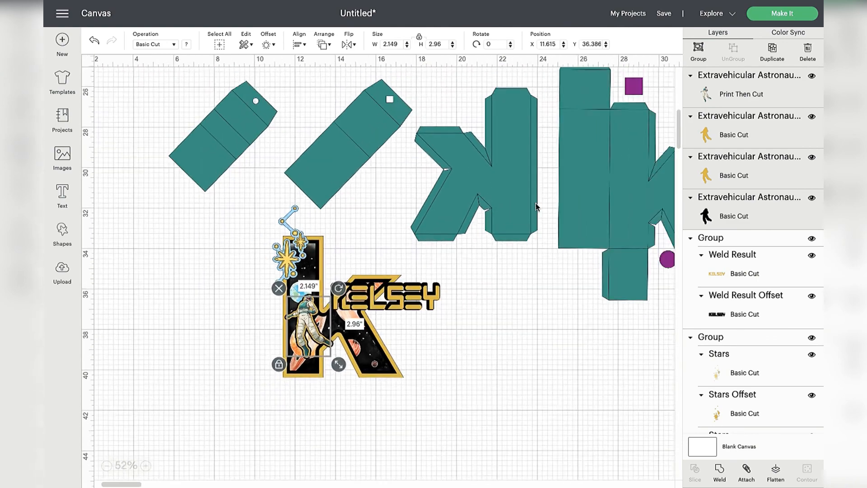
Step: Ungroup the teal lowercase k box template into its separate pieces
left_click(538, 207)
scroll(538, 208, "down", 1)
scroll(724, 321, "up", 8)
left_click(691, 355)
scroll(415, 276, "down", 2)
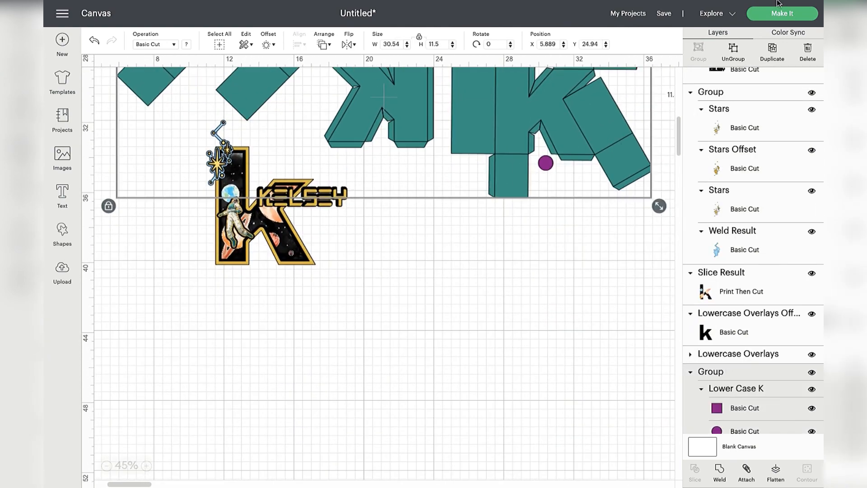
left_click(734, 54)
left_click(477, 300)
scroll(477, 300, "up", 1)
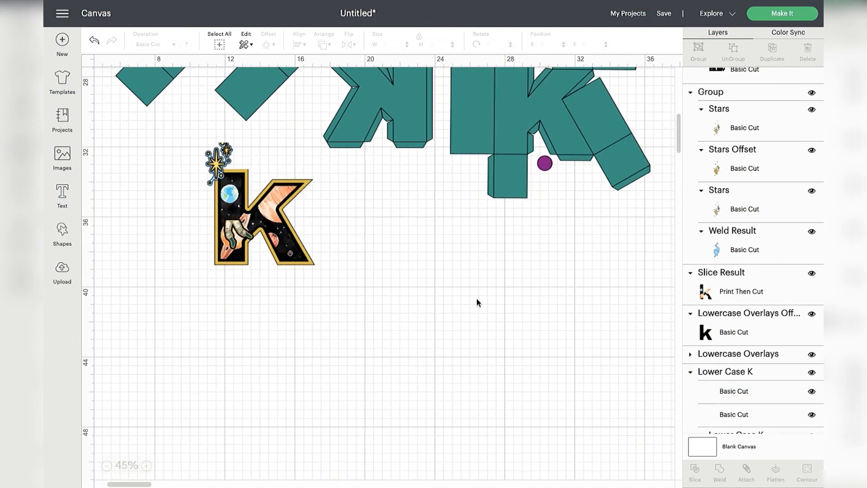
scroll(477, 302, "up", 2)
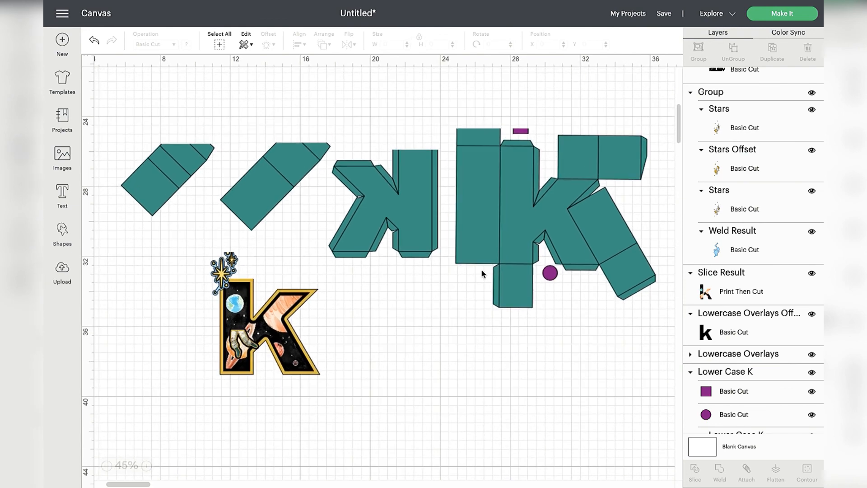
Step: Change the fold-line layers of all four teal lowercase k template pieces from Basic Cut to Score
left_click(503, 210)
left_click(750, 335)
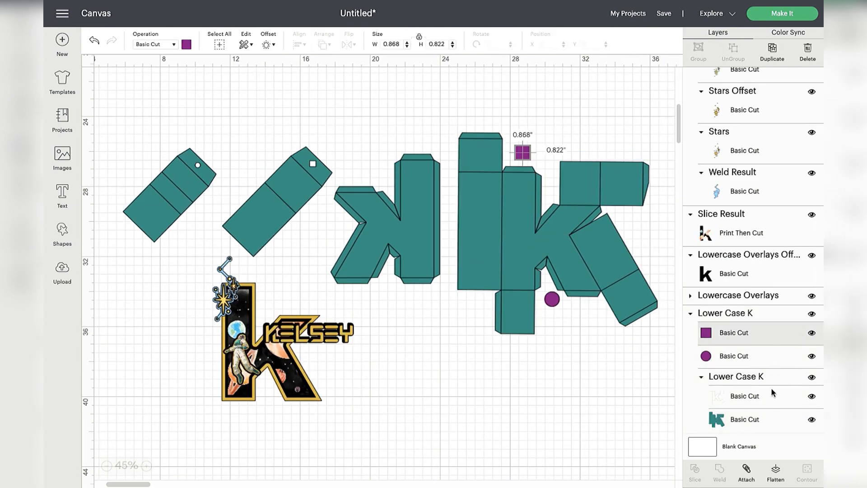
scroll(759, 395, "down", 1)
left_click(747, 318)
scroll(738, 357, "down", 2)
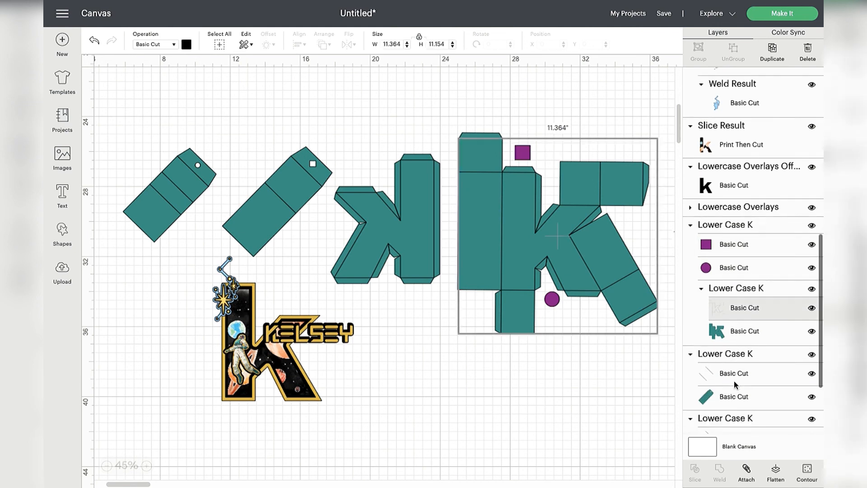
scroll(736, 382, "down", 1)
left_click(740, 324, "shift")
left_click(737, 384, "shift")
scroll(736, 383, "down", 1)
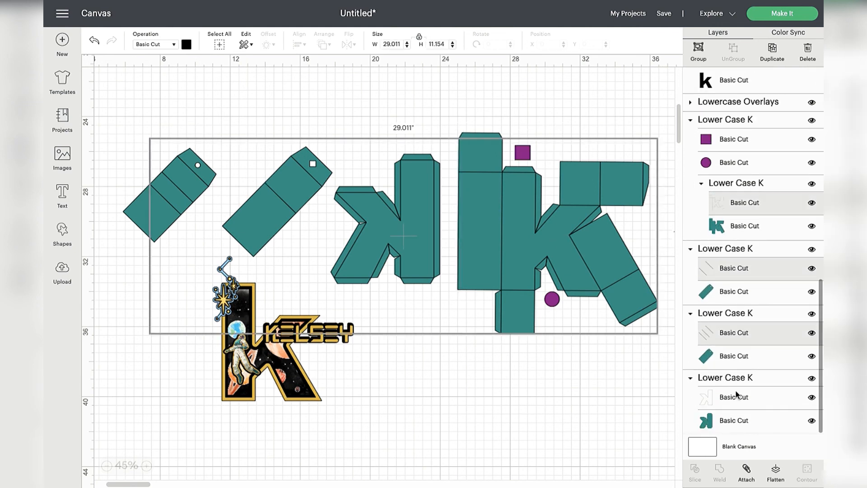
left_click(737, 394, "shift")
left_click(172, 46)
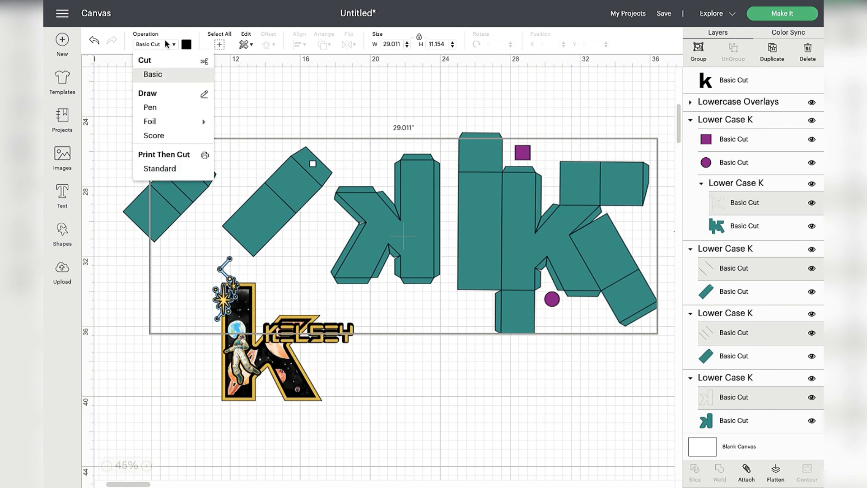
left_click(153, 135)
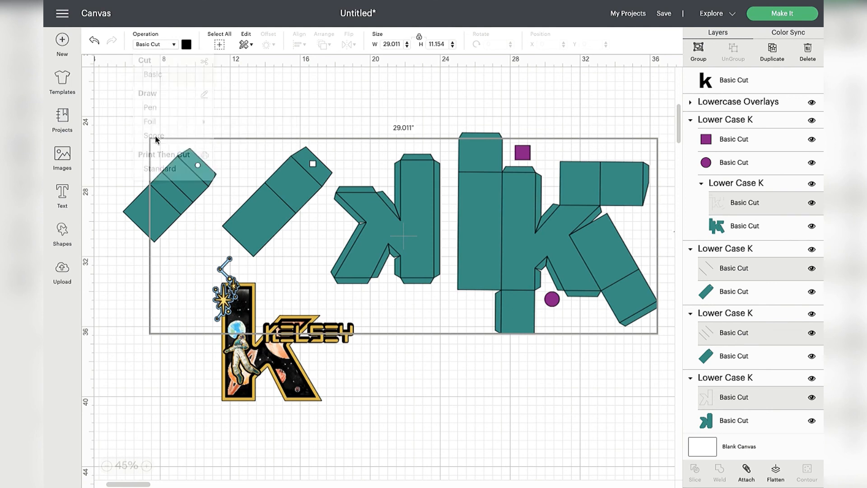
Step: Attach the score lines to each of the two teal side strips, the one with the round hole and the one with the square hole
left_click(140, 227)
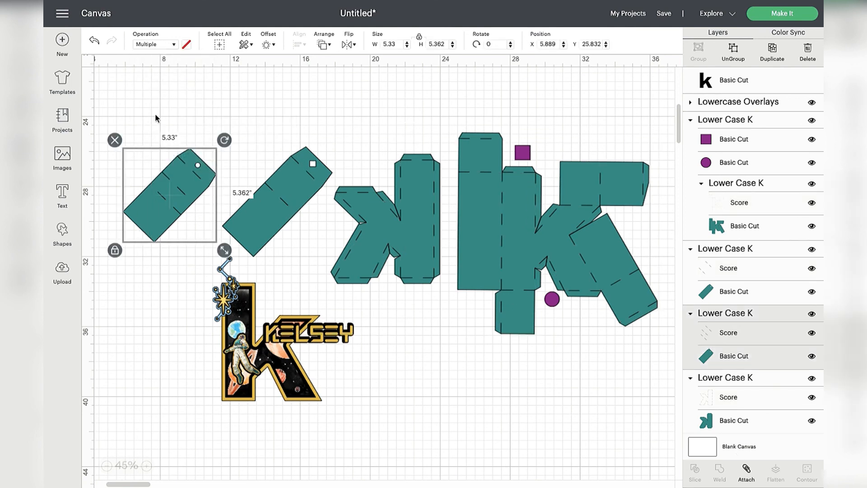
left_click_drag(155, 118, 203, 210)
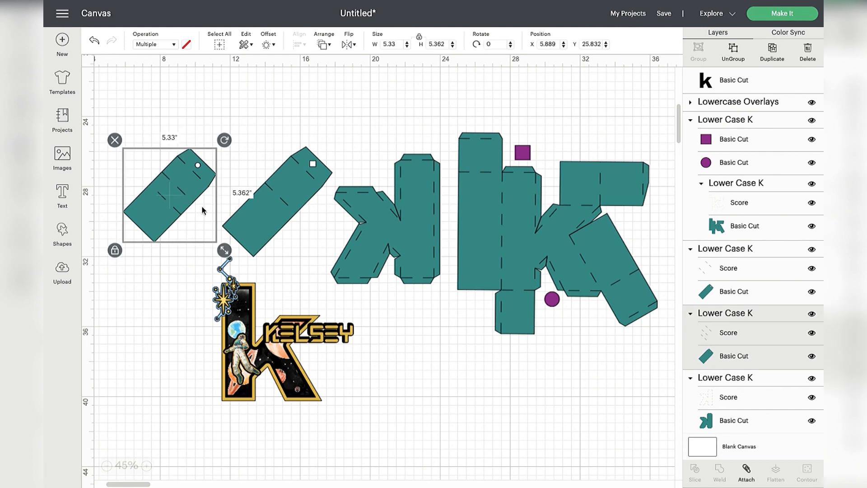
left_click(749, 473)
left_click_drag(257, 108, 314, 194)
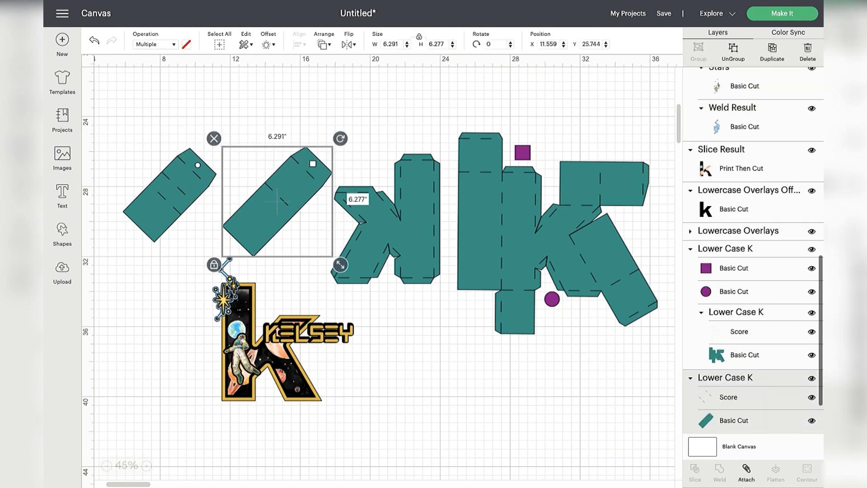
left_click(746, 472)
Step: Attach the score lines to the mirrored k piece, and attach the large k piece together with its score lines, small square and circle
left_click_drag(388, 112, 435, 214)
left_click(747, 472)
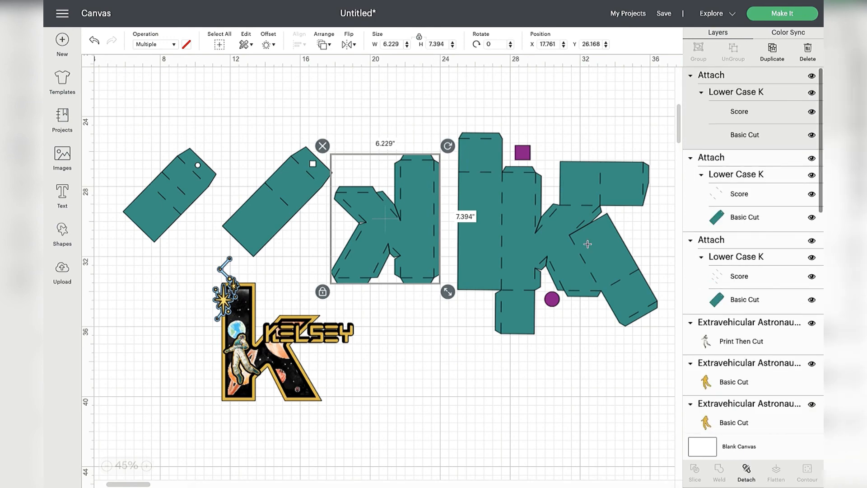
left_click_drag(464, 89, 664, 341)
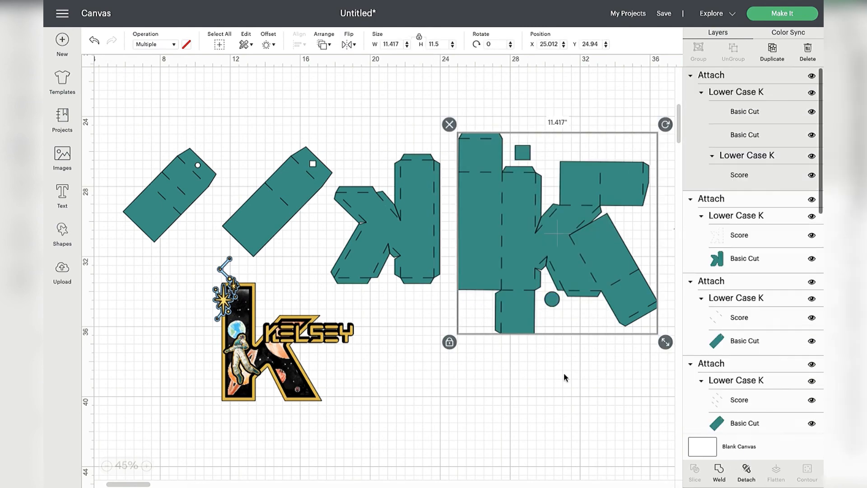
left_click(489, 377)
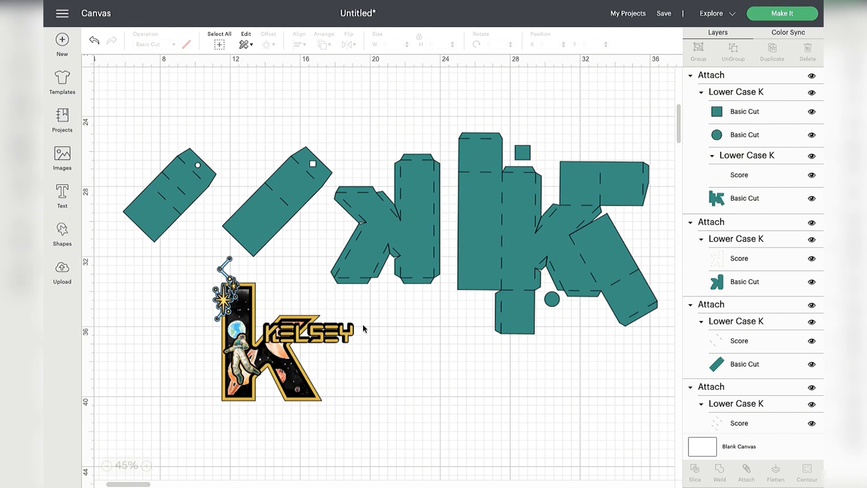
Step: Check the assembled layered k design up close and send the whole project to mat preparation
left_click(279, 381)
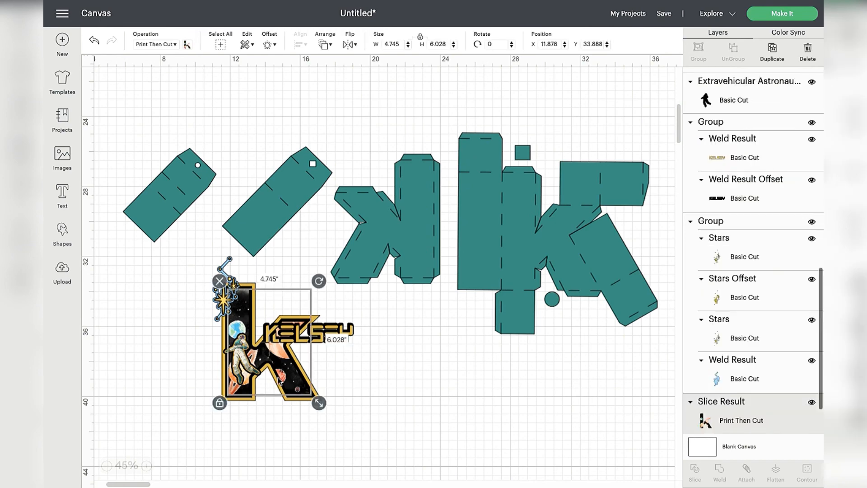
scroll(279, 380, "up", 1)
scroll(329, 364, "up", 4)
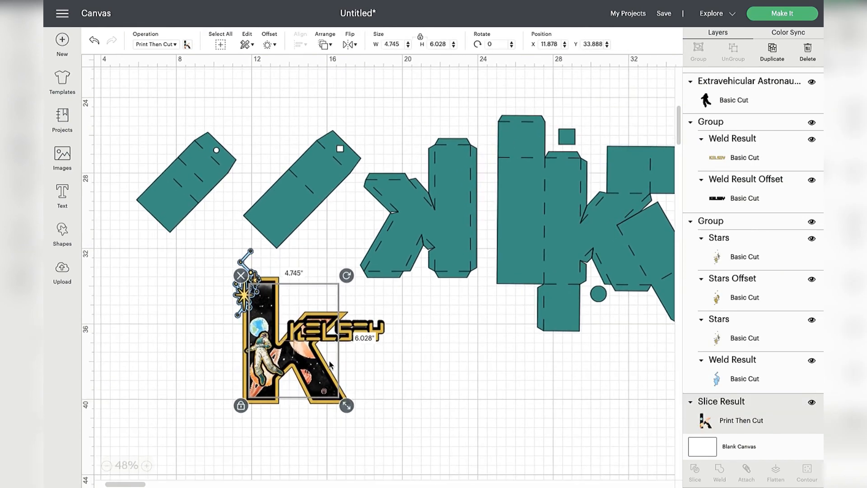
scroll(321, 364, "up", 7)
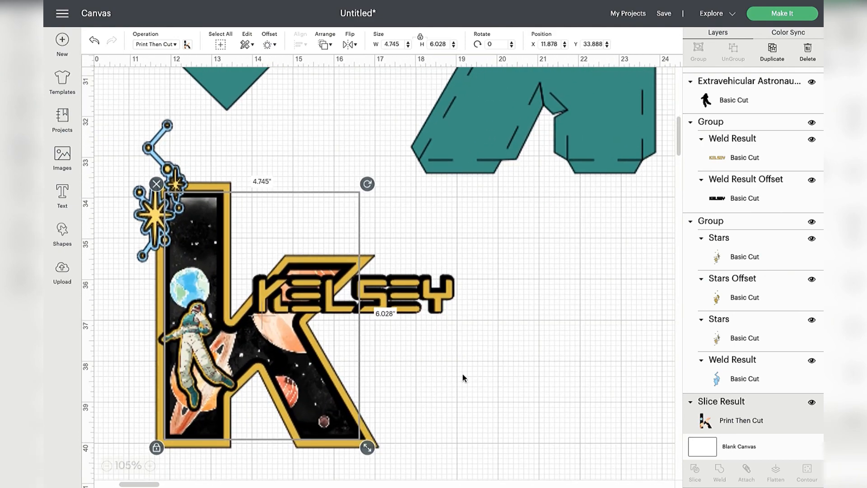
left_click(463, 377)
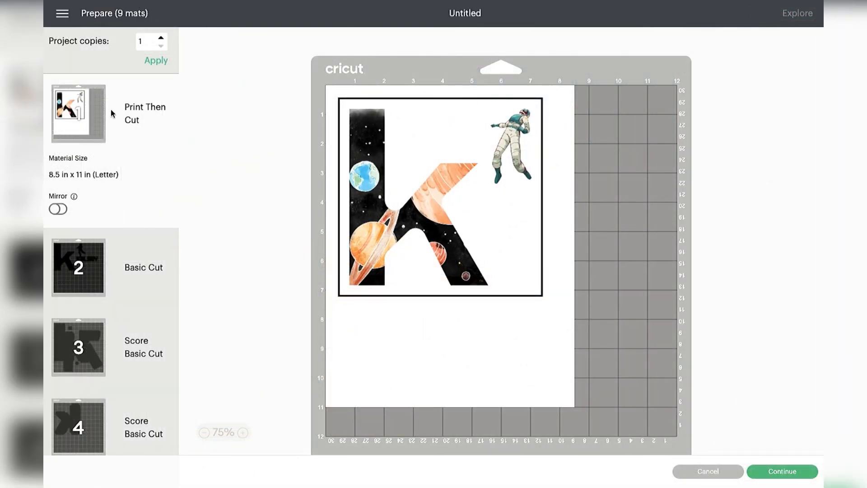
Step: Review the prepared cutting mats, including the scored side strips on mats 5 and 6 and the gold, yellow and blue layers on mats 7 to 9
scroll(85, 270, "down", 1)
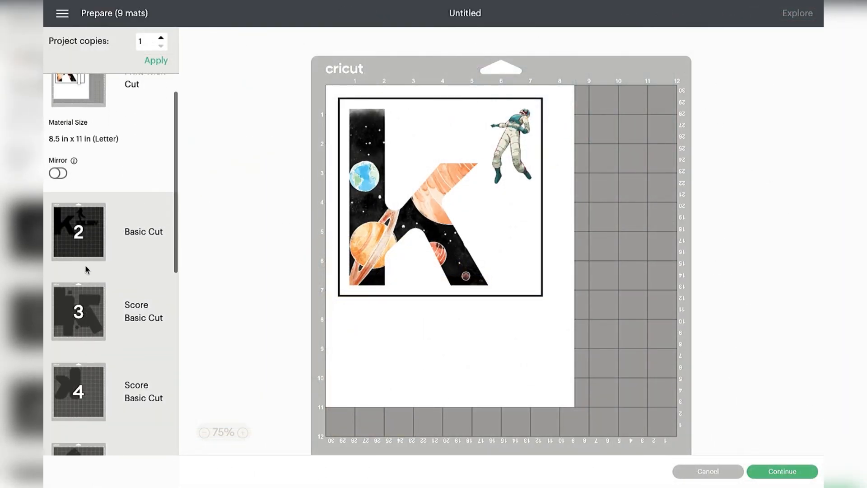
scroll(84, 238, "down", 5)
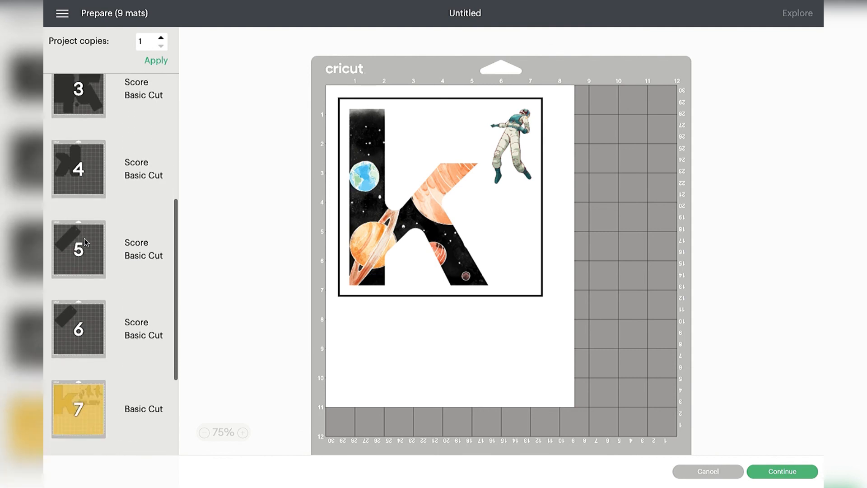
left_click(83, 188)
scroll(81, 185, "up", 1)
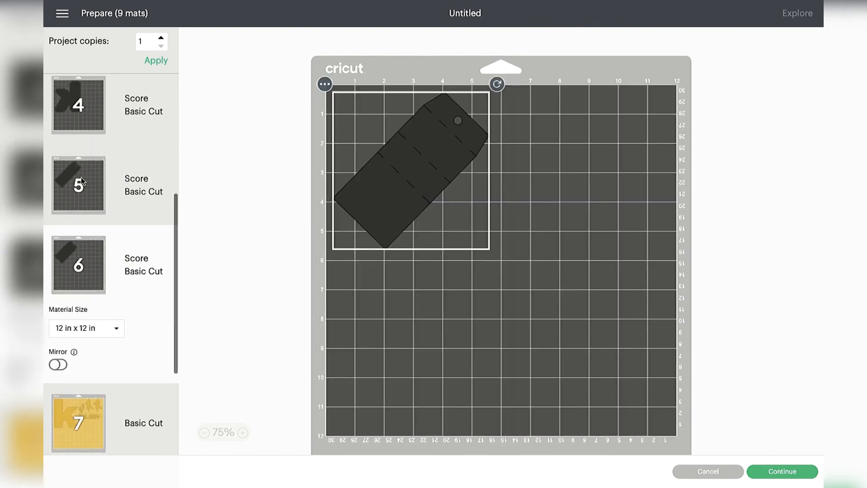
left_click(80, 183)
scroll(82, 339, "down", 5)
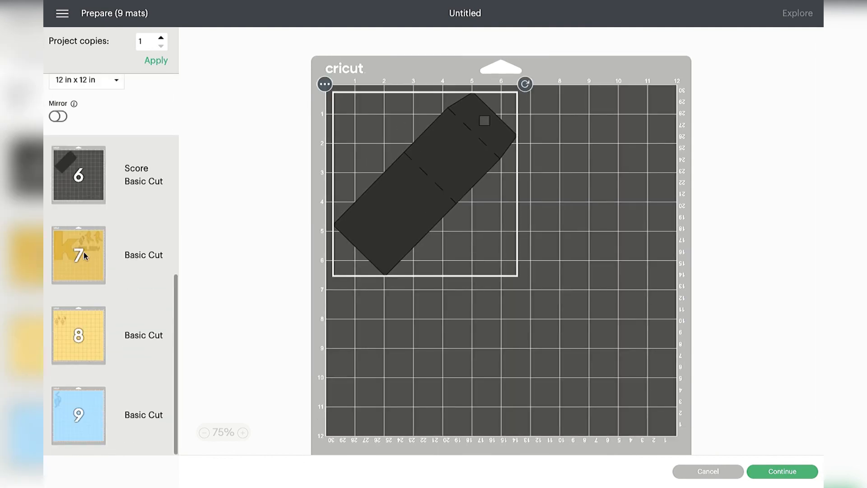
left_click(82, 334)
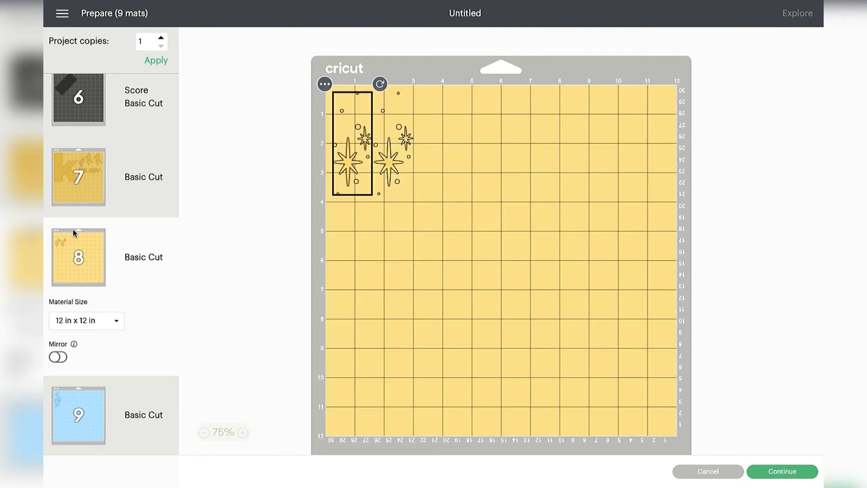
left_click(72, 189)
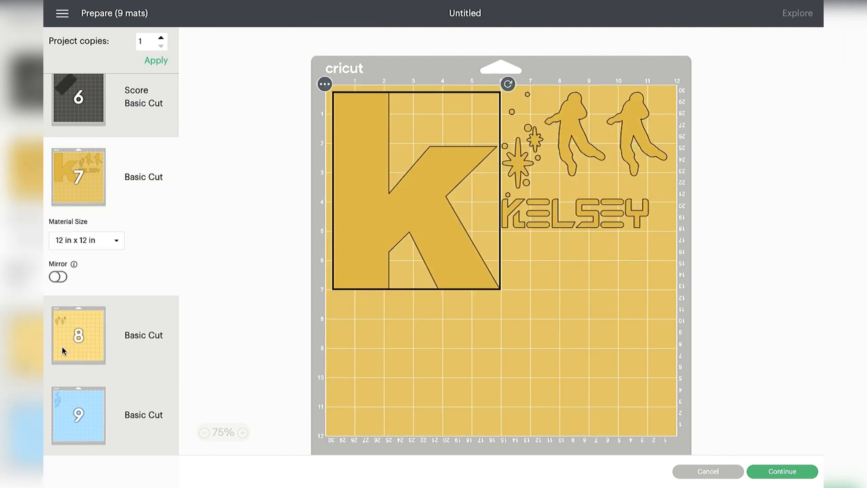
left_click(78, 334)
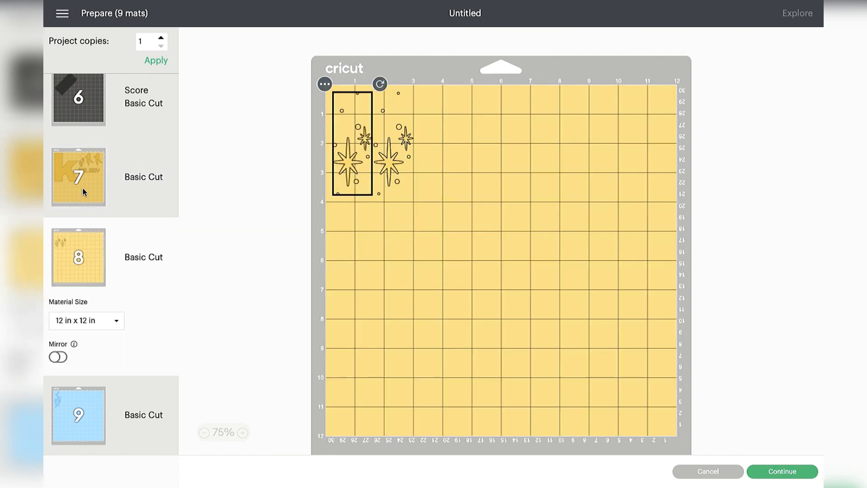
left_click(67, 414)
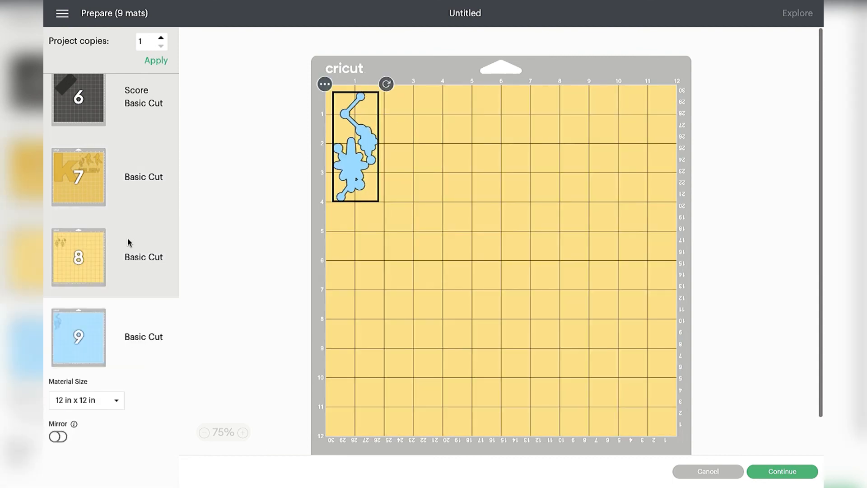